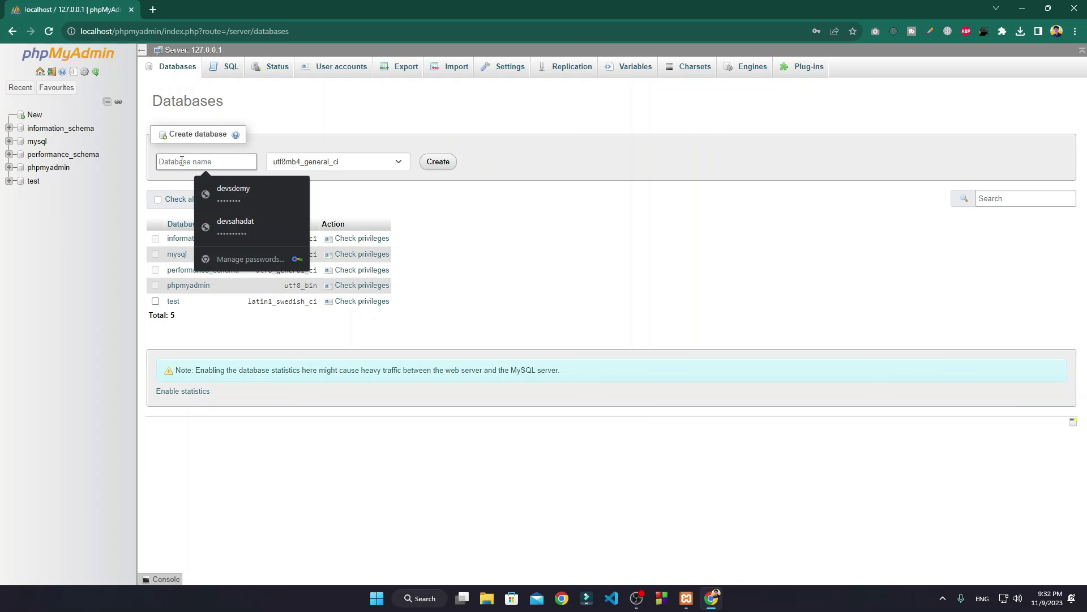
Step: Create an empty phpMyAdmin database named devsdemy
text(devsdemy)
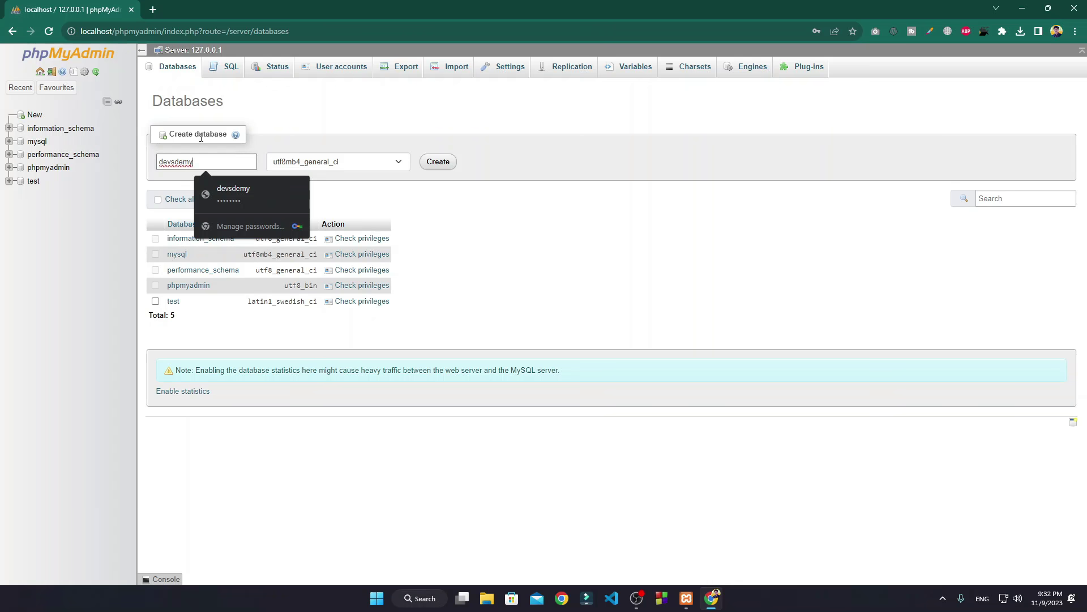
click(324, 138)
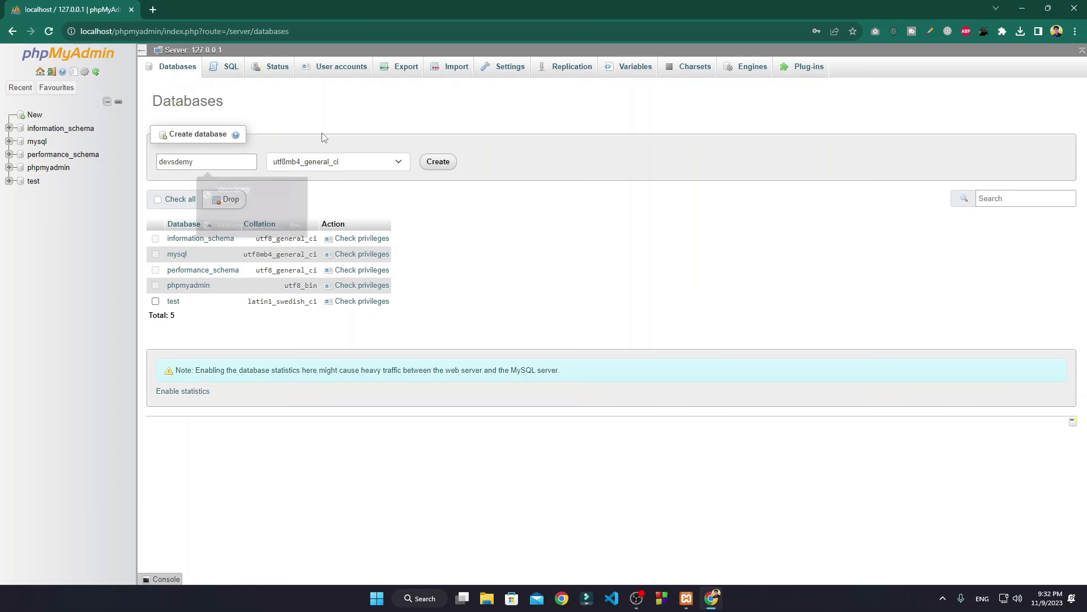
click(436, 162)
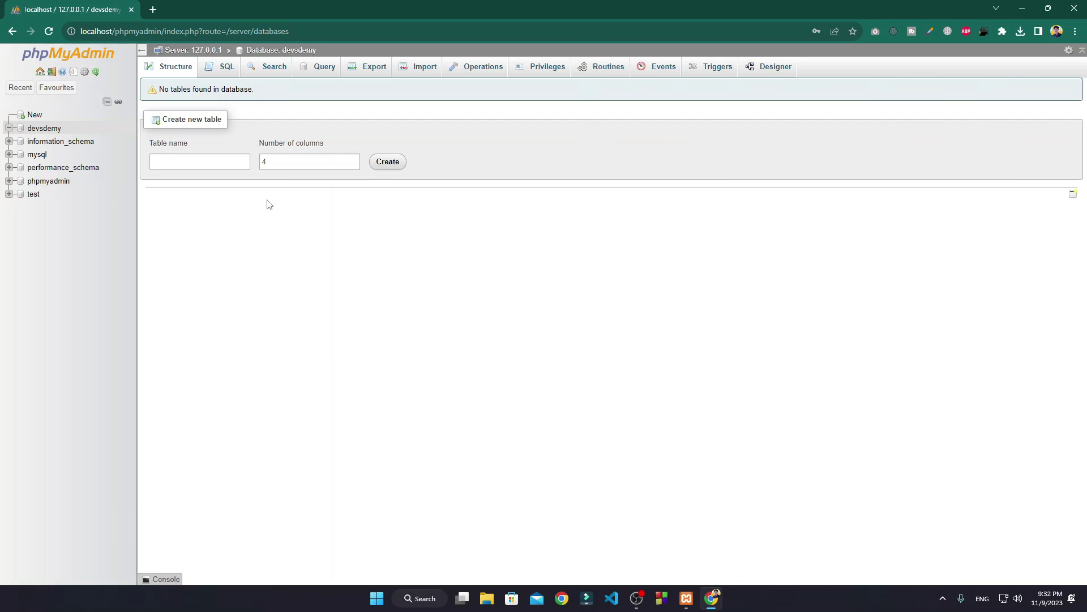
Step: Enter localhost/ in a new Chrome tab's address bar, then minimize Chrome to the desktop
click(152, 9)
text(l)
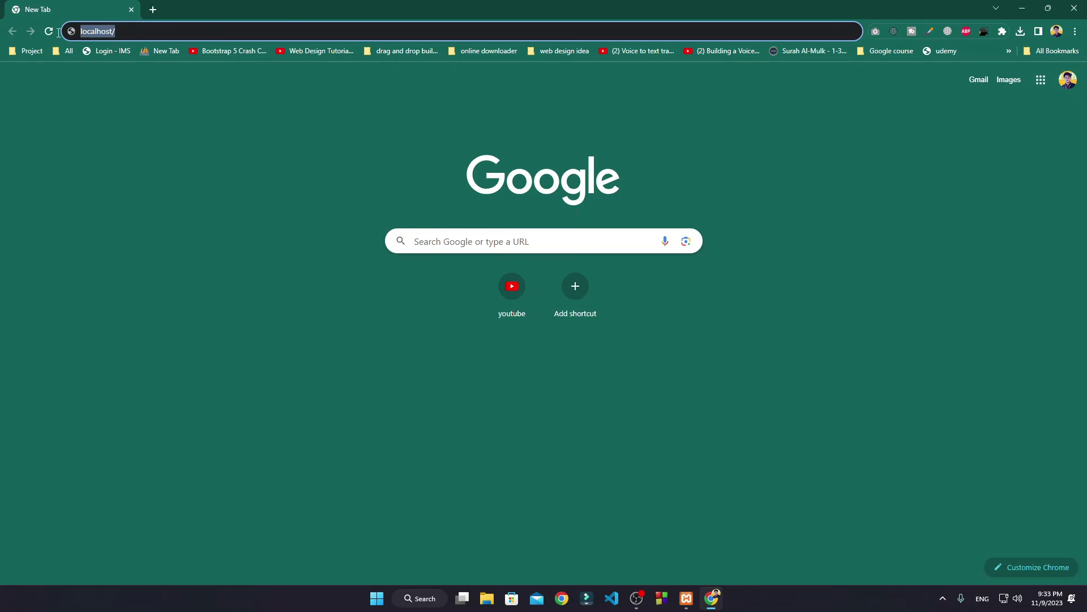
text(o)
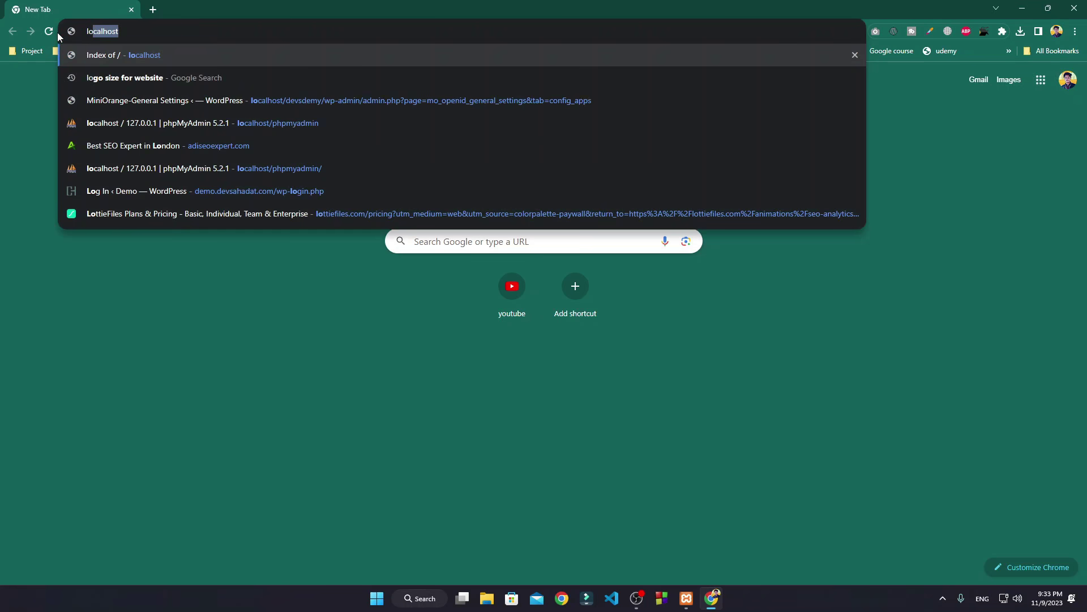
text(cal)
key(Right)
text(/)
key(BackSpace)
key(BackSpace)
key(BackSpace)
key(BackSpace)
key(BackSpace)
key(BackSpace)
key(BackSpace)
key(BackSpace)
key(BackSpace)
key(BackSpace)
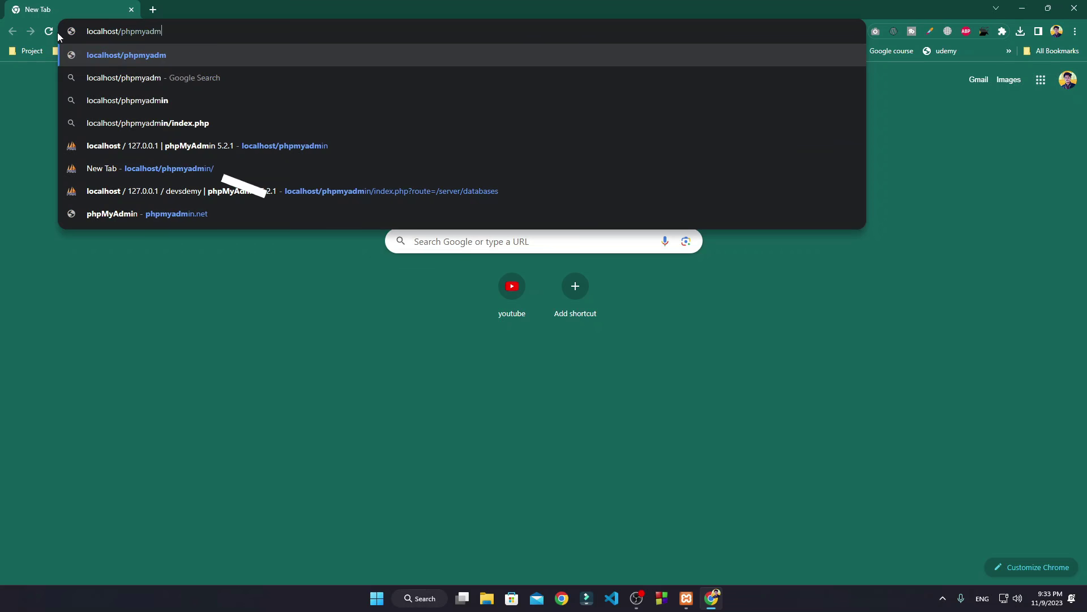
key(BackSpace)
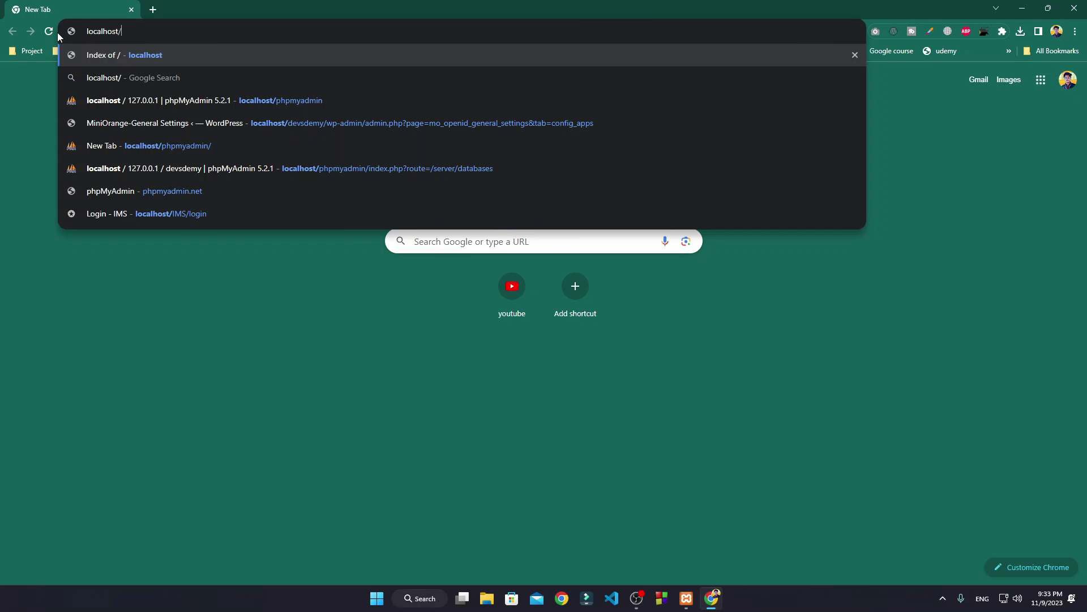
click(508, 109)
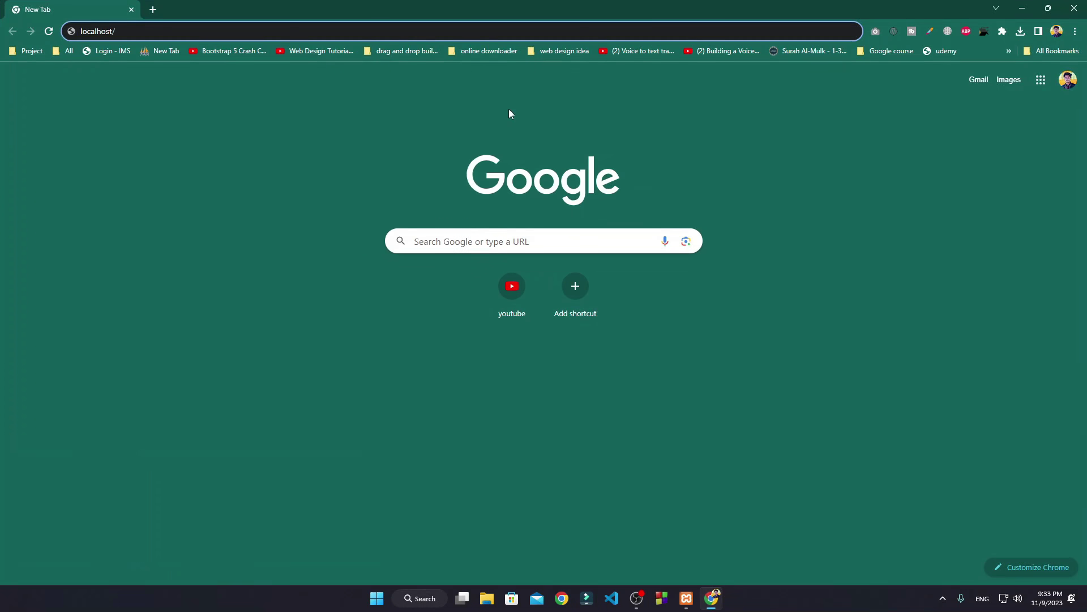
click(1022, 8)
Step: Browse This PC > C: > xampp > htdocs, locate the devsdemy folder, then return to Chrome
double_click(21, 22)
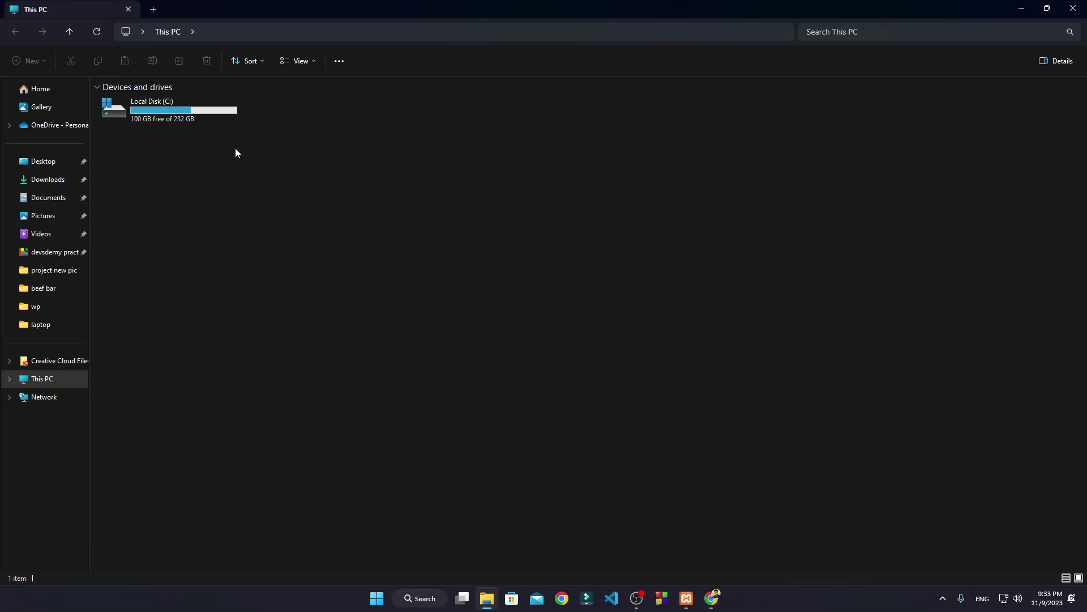
double_click(171, 111)
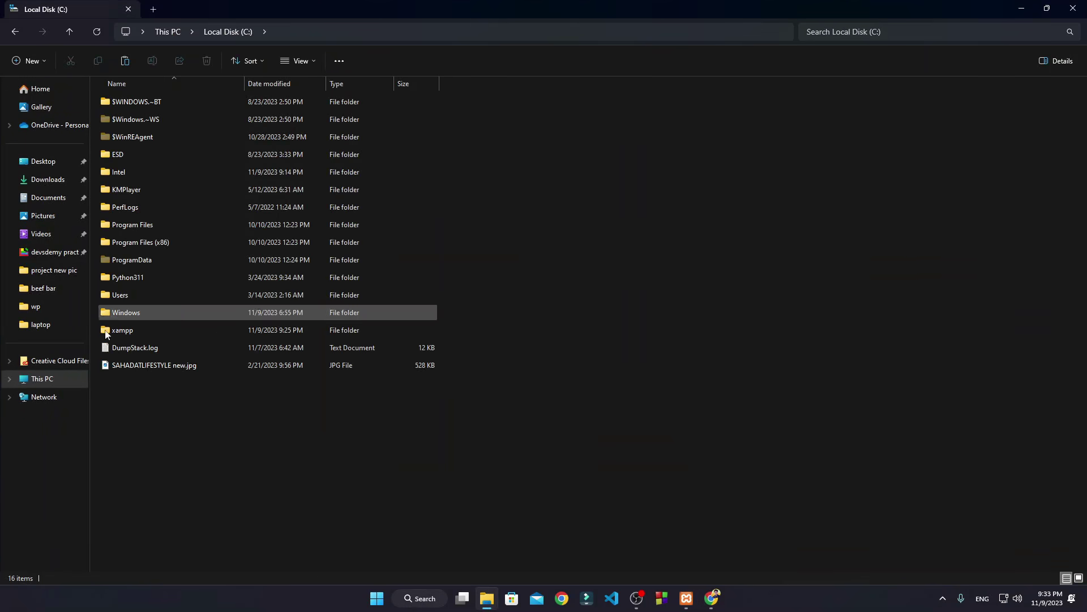
double_click(134, 331)
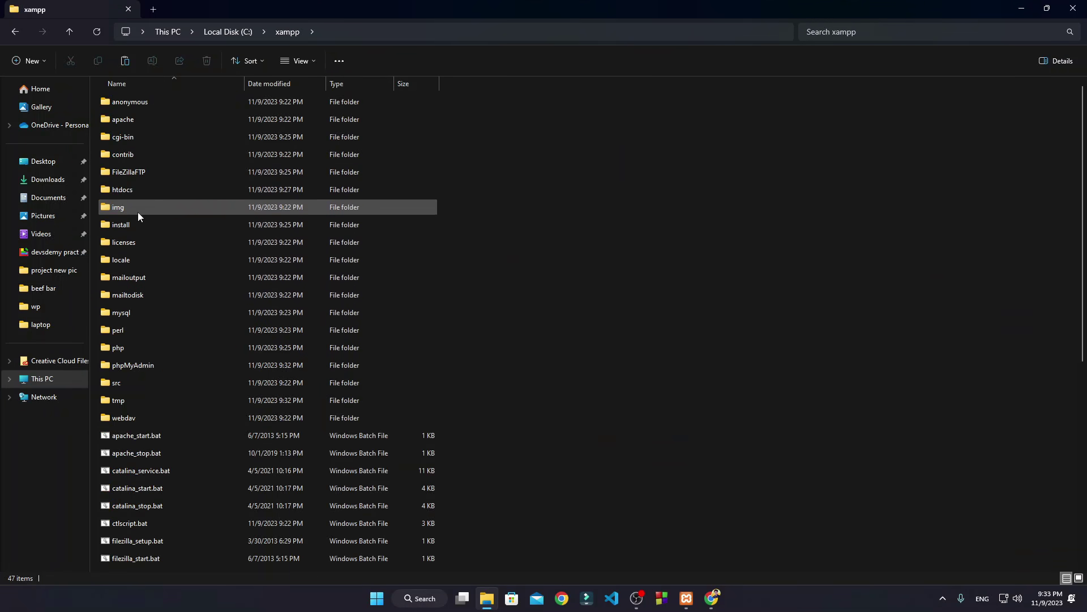
double_click(147, 189)
click(142, 108)
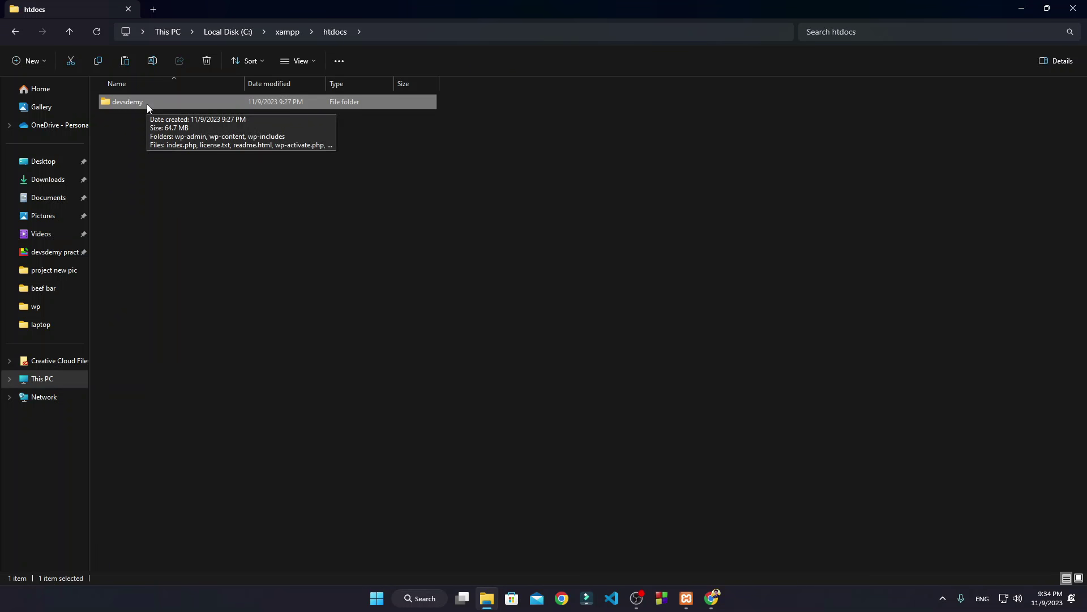
click(712, 598)
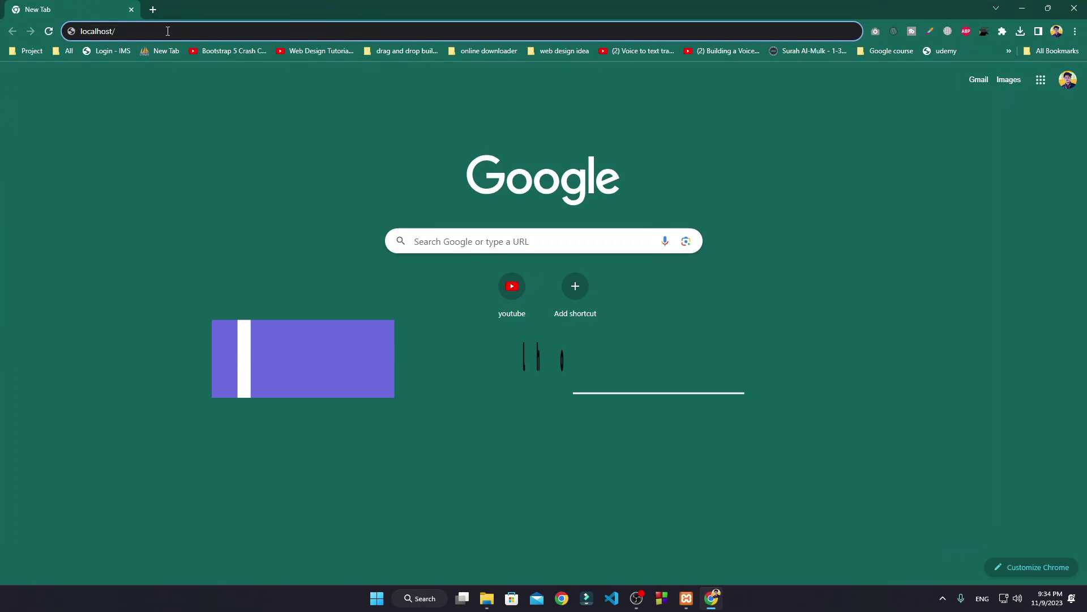
Step: Load localhost/devsdemy, keep English, and move past the welcome screen to the database form
text(devsdemy)
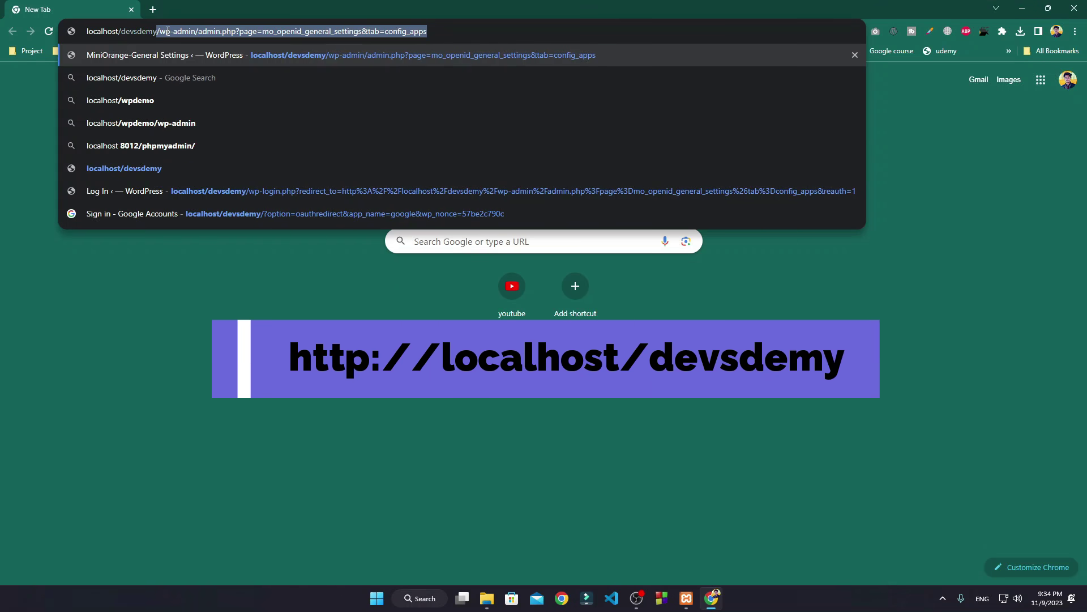
key(Delete)
key(Return)
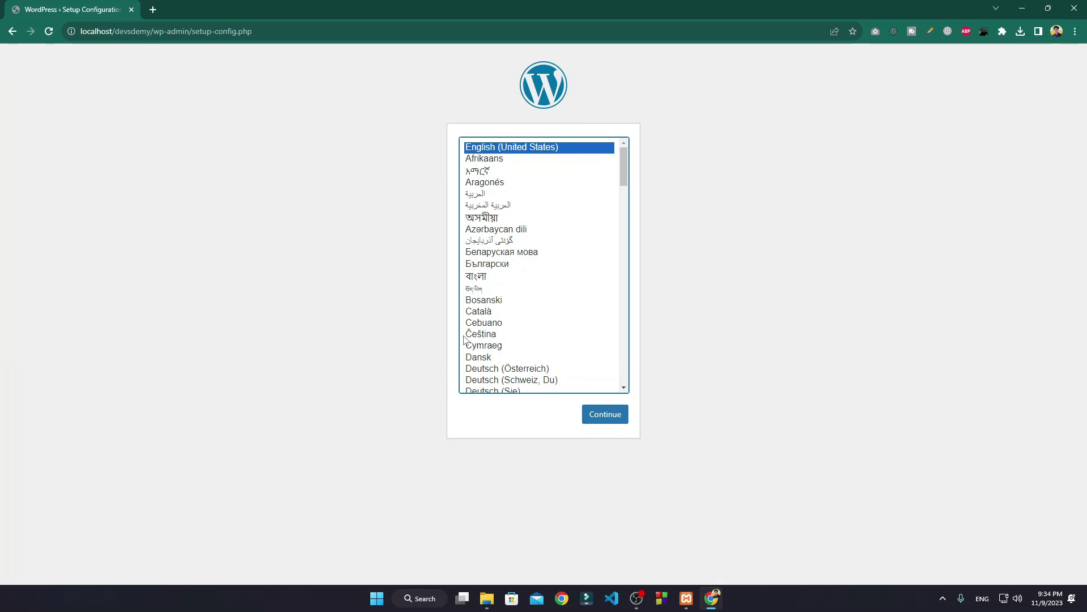
click(611, 418)
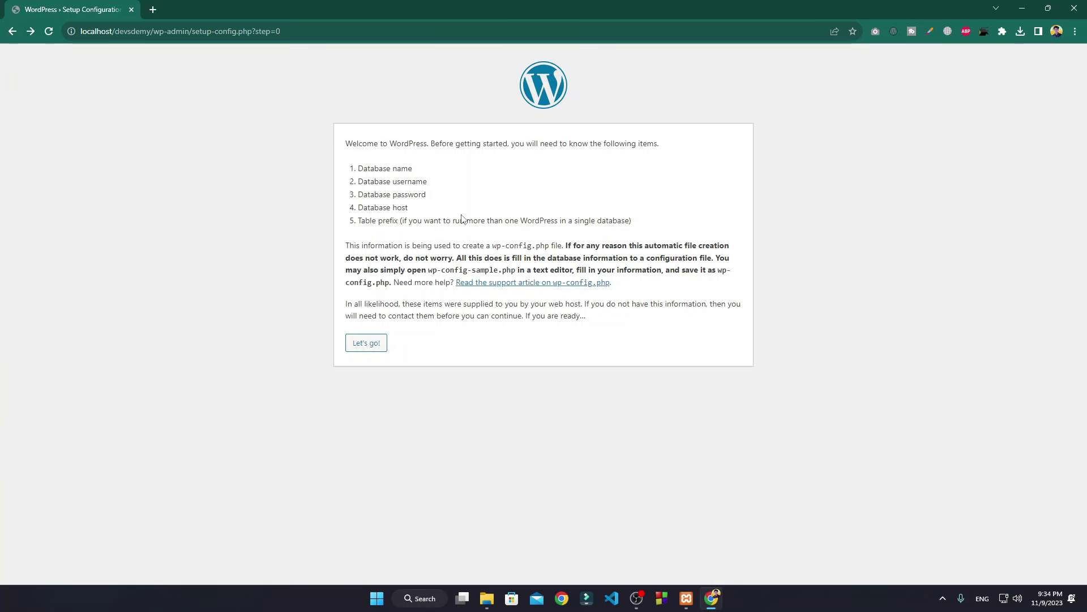
drag(349, 163, 492, 203)
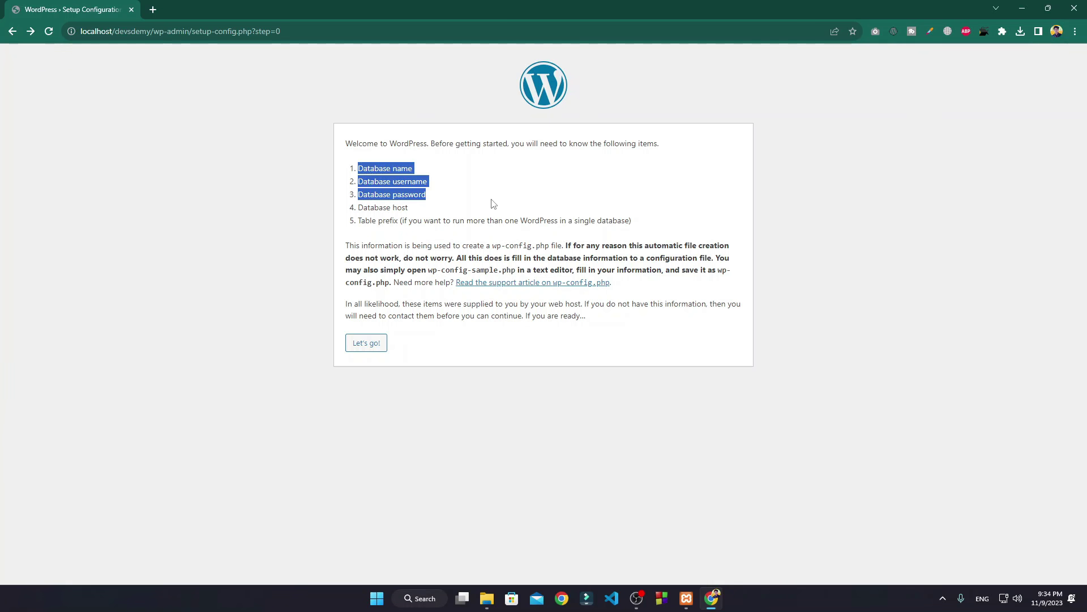
click(357, 166)
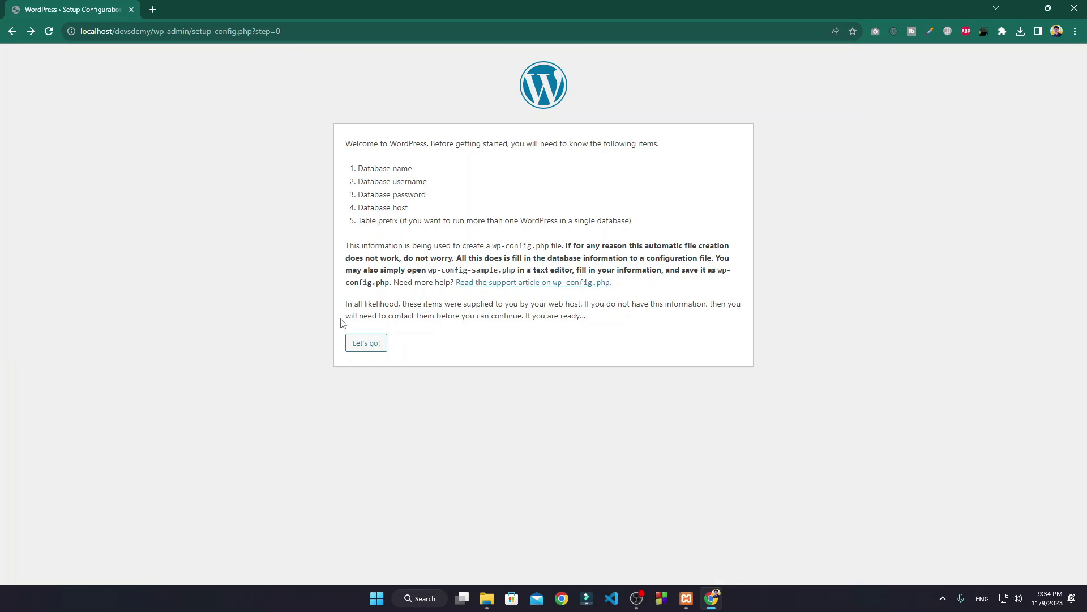
click(375, 344)
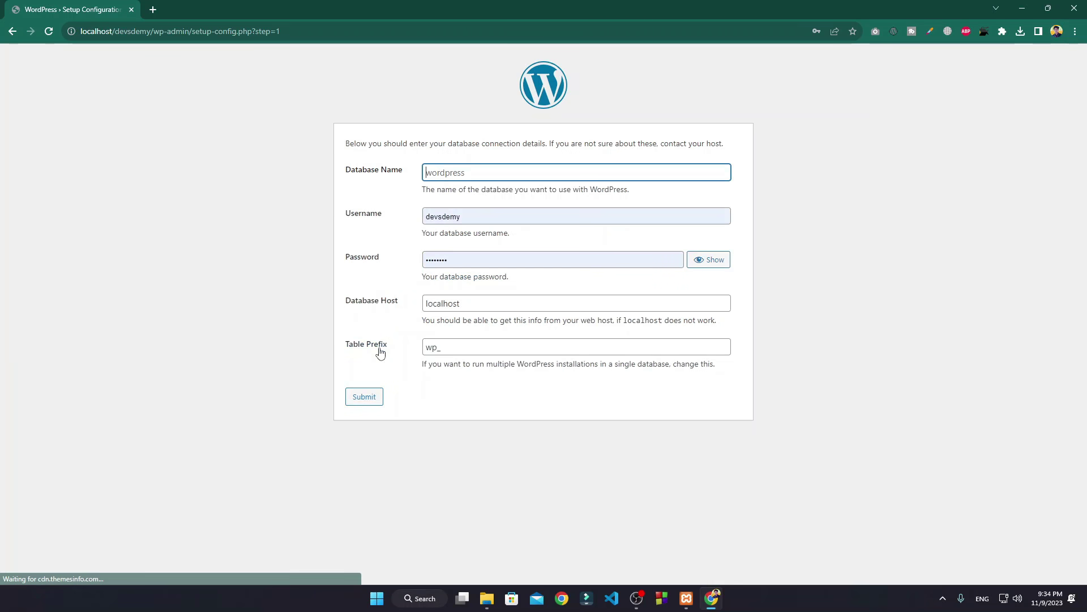
Step: Submit database name devsdemy, username root and an empty password
click(483, 173)
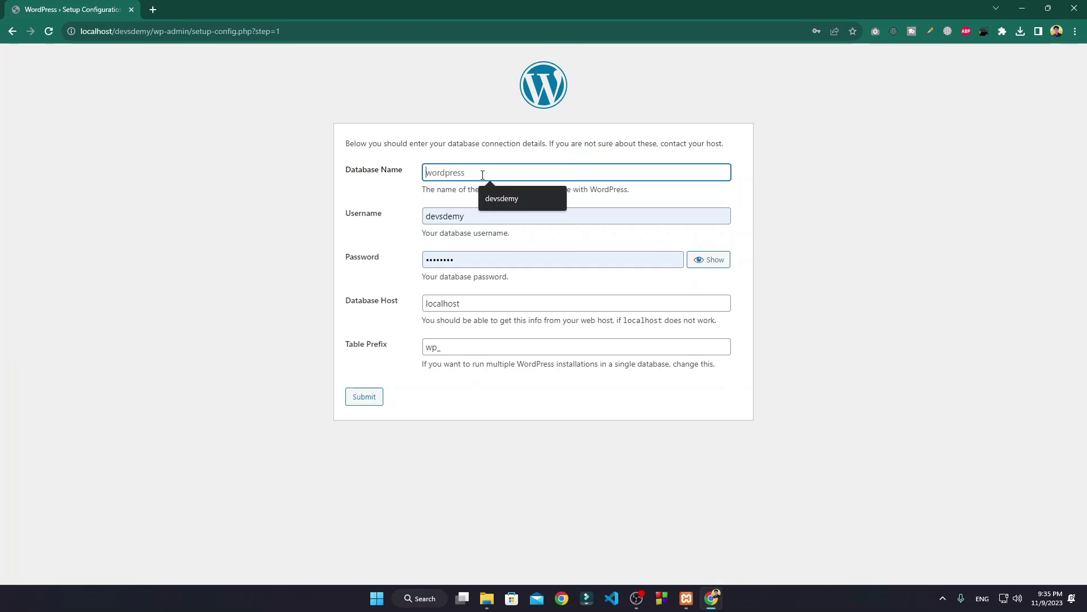
text(devsdemy)
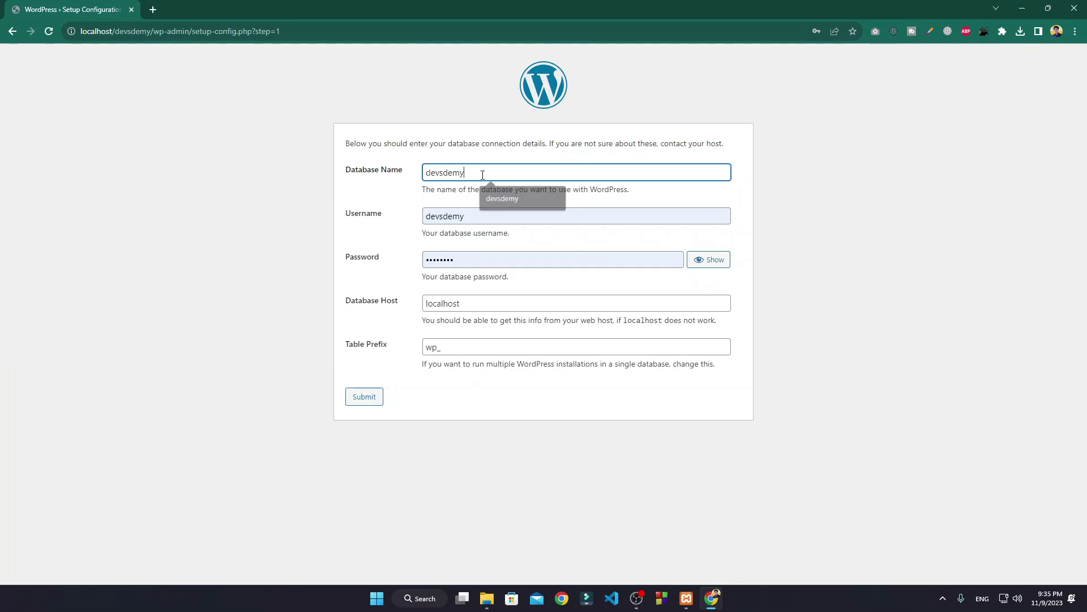
double_click(494, 214)
key(BackSpace)
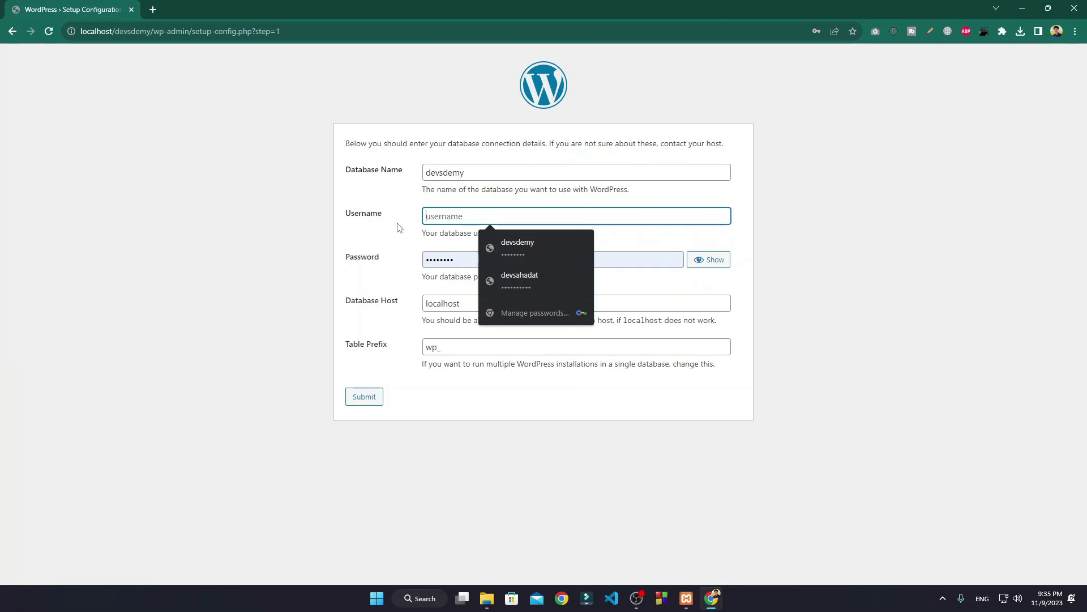
text(root)
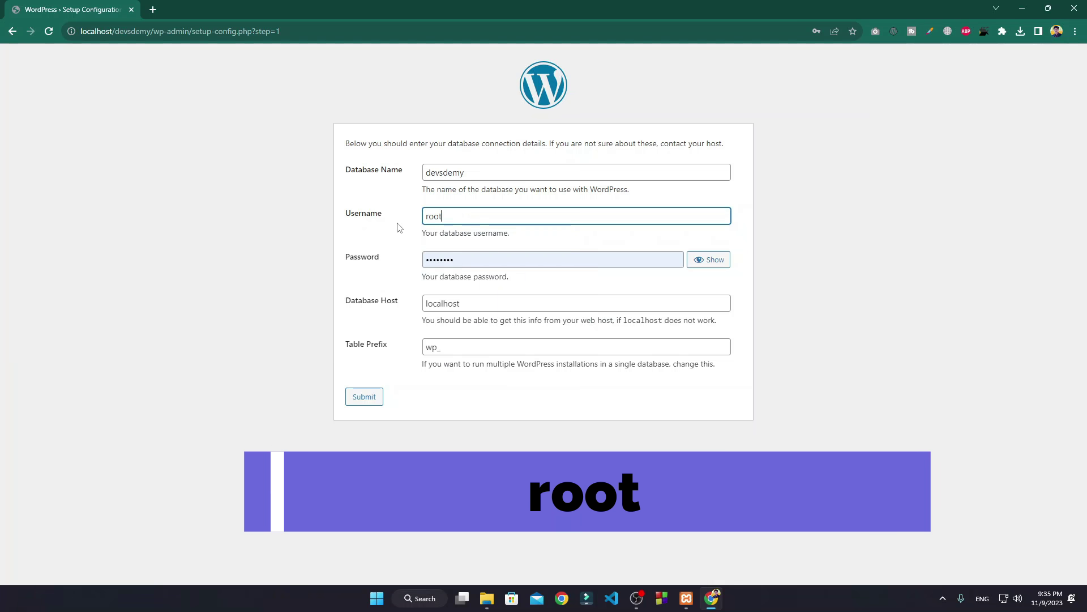
key(Tab)
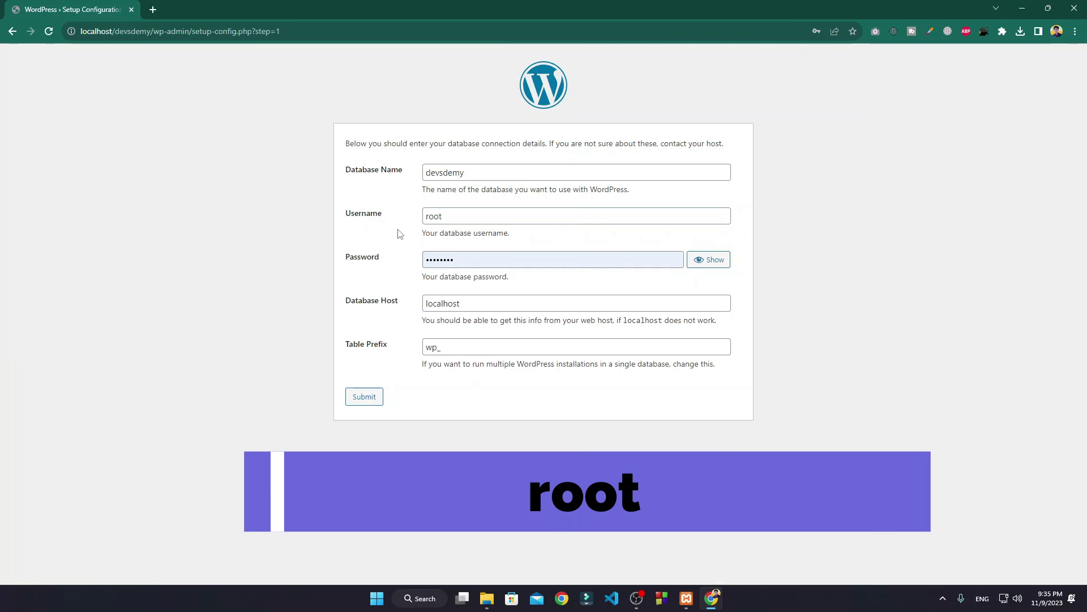
key(BackSpace)
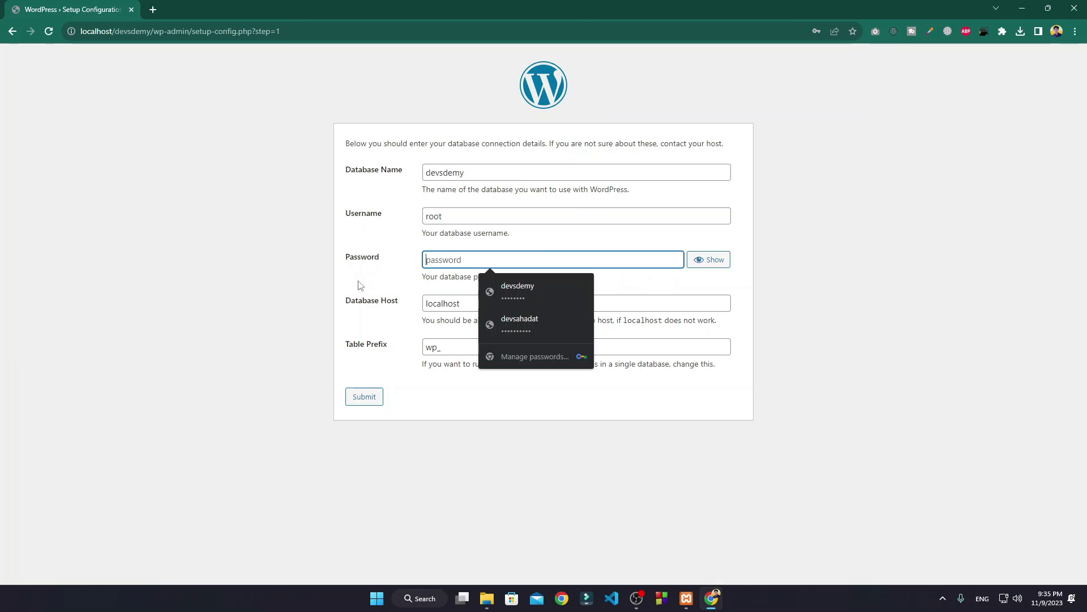
click(358, 285)
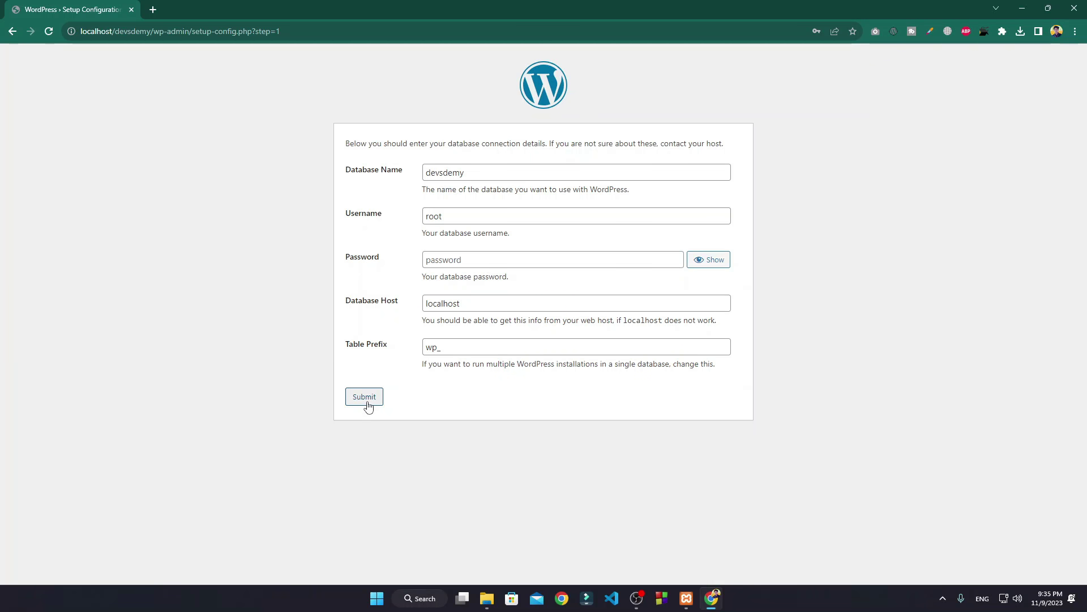
click(366, 398)
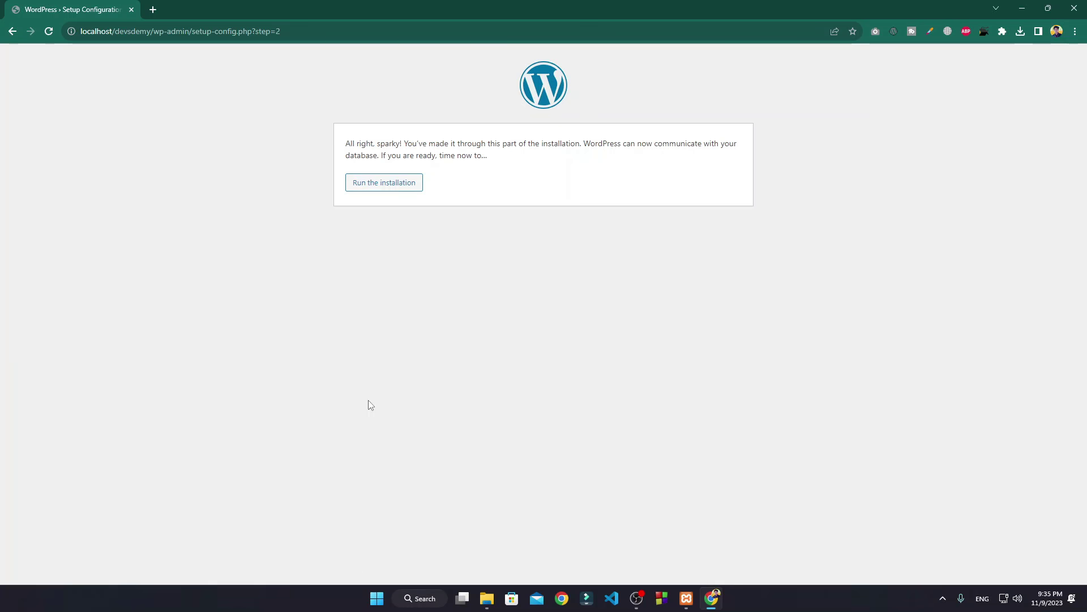
Step: Run the installation and fill in Site Title Devsdemy and the admin username
click(389, 187)
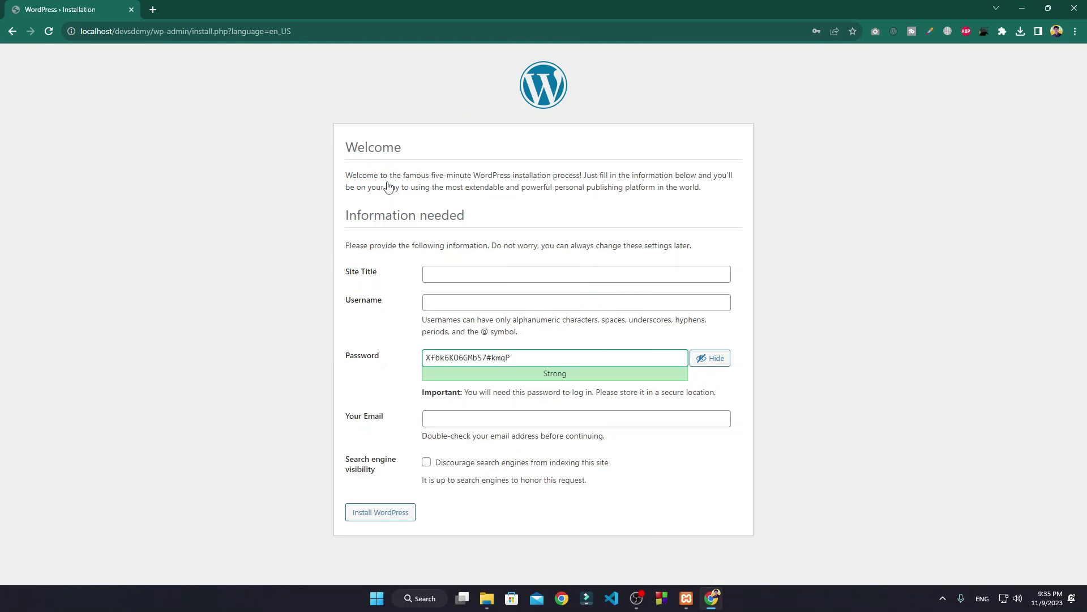
click(454, 274)
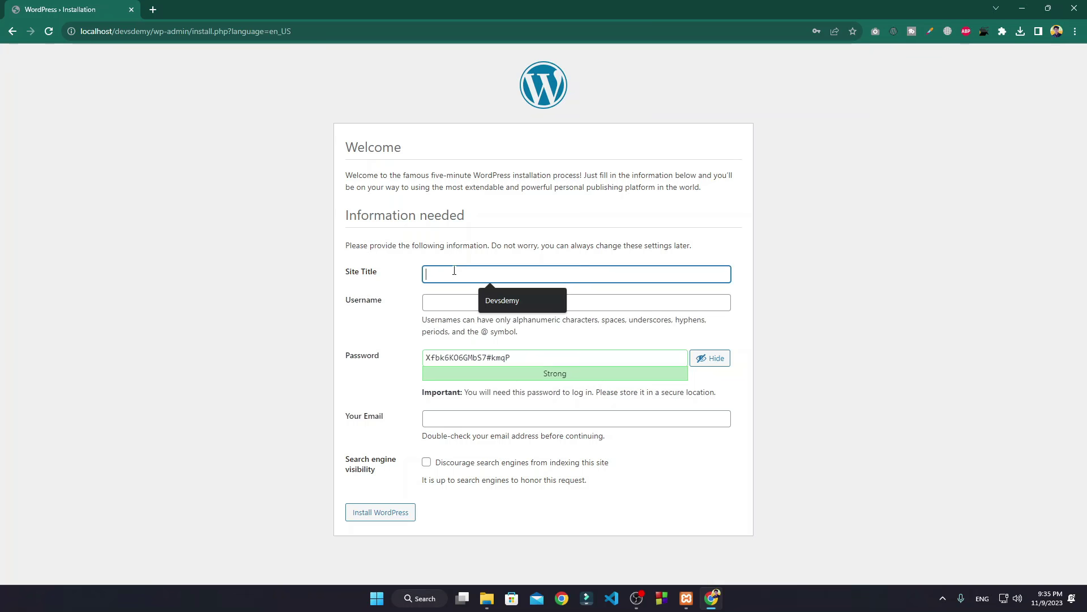
click(492, 301)
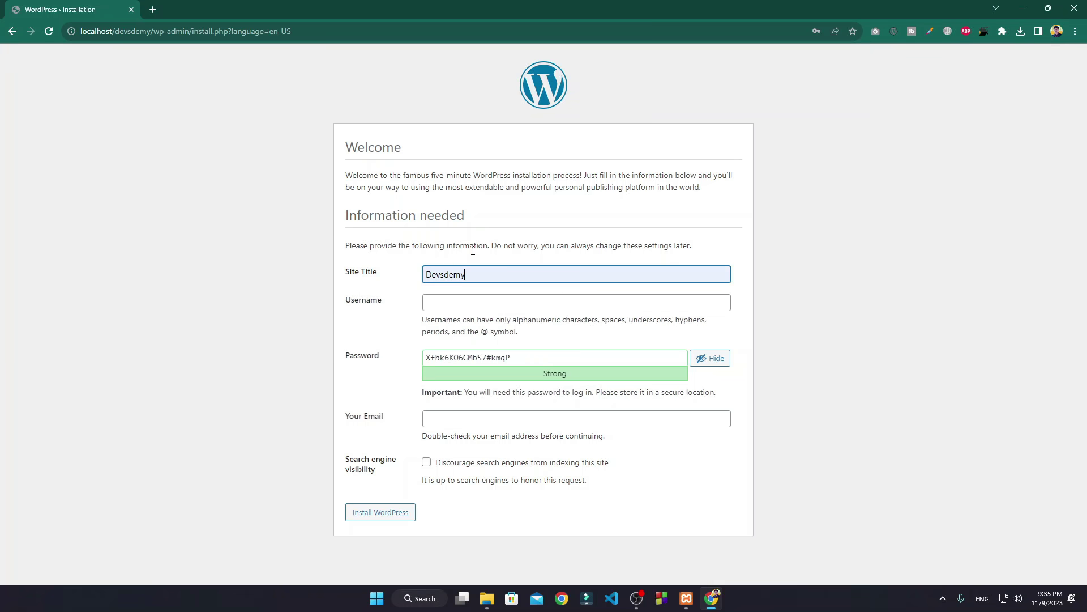
click(463, 302)
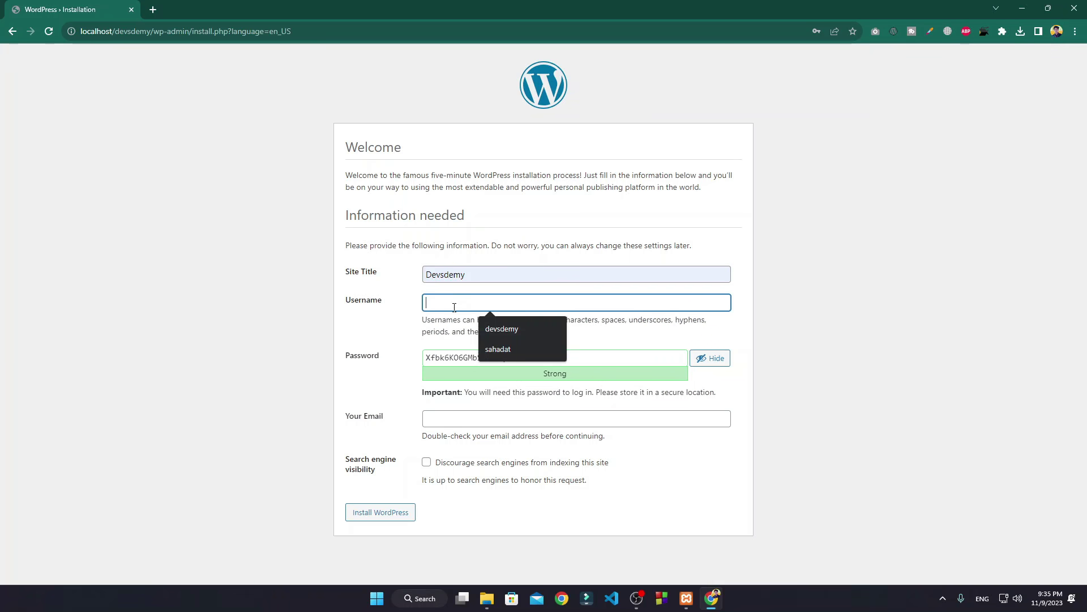
click(494, 347)
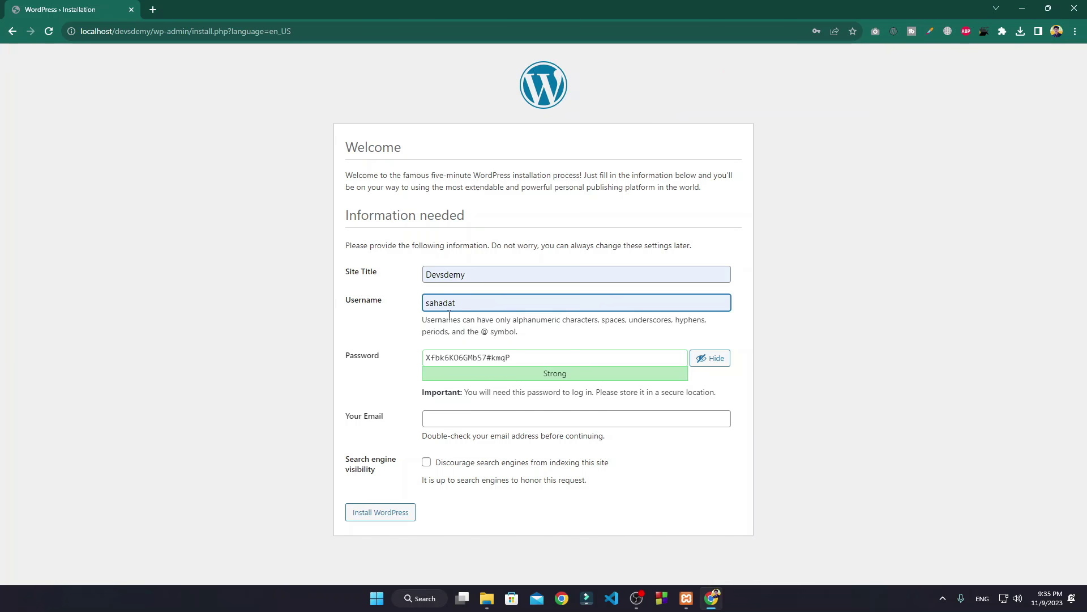
Step: Replace the generated password with a short weak password and confirm using it
click(526, 359)
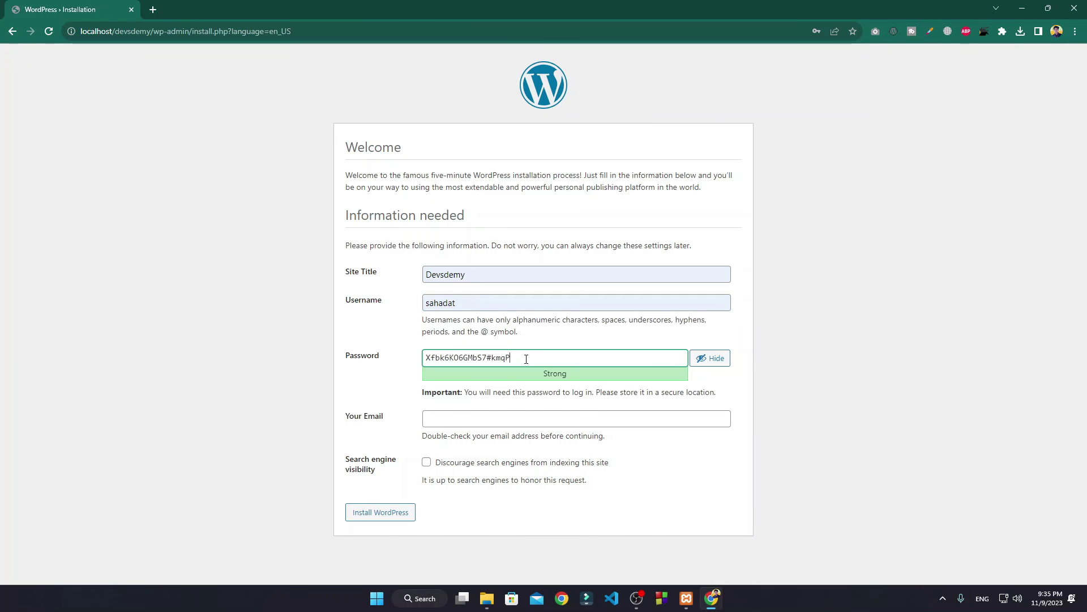
key(ctrl+a)
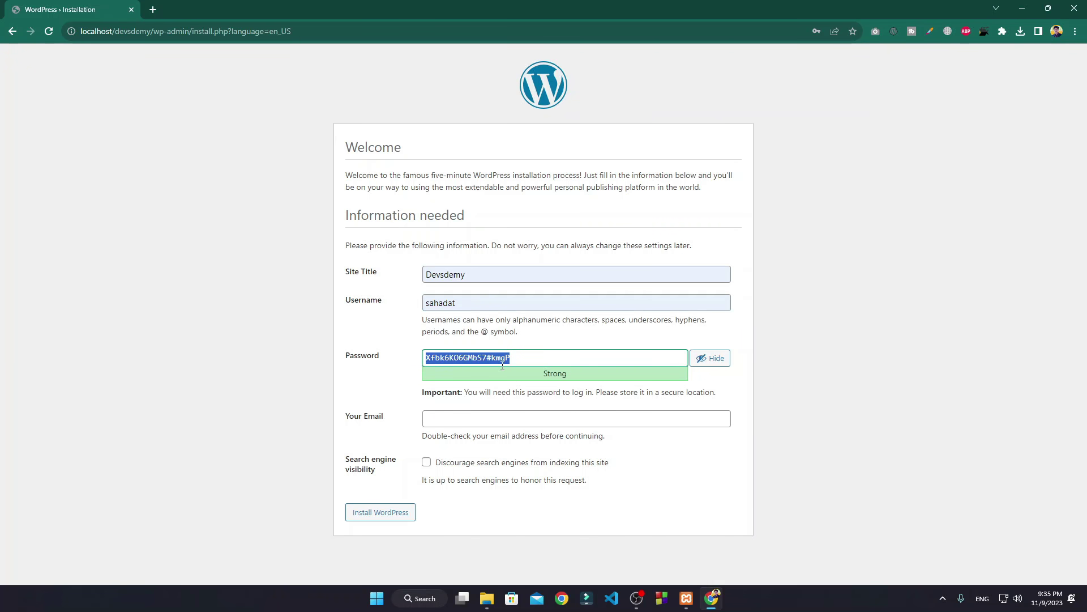
key(BackSpace)
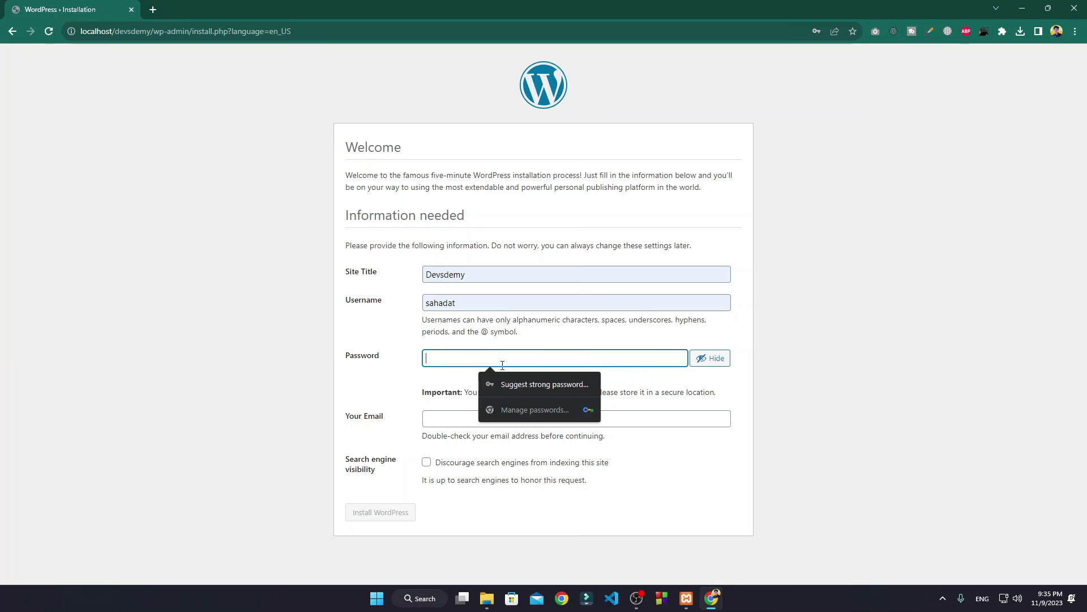
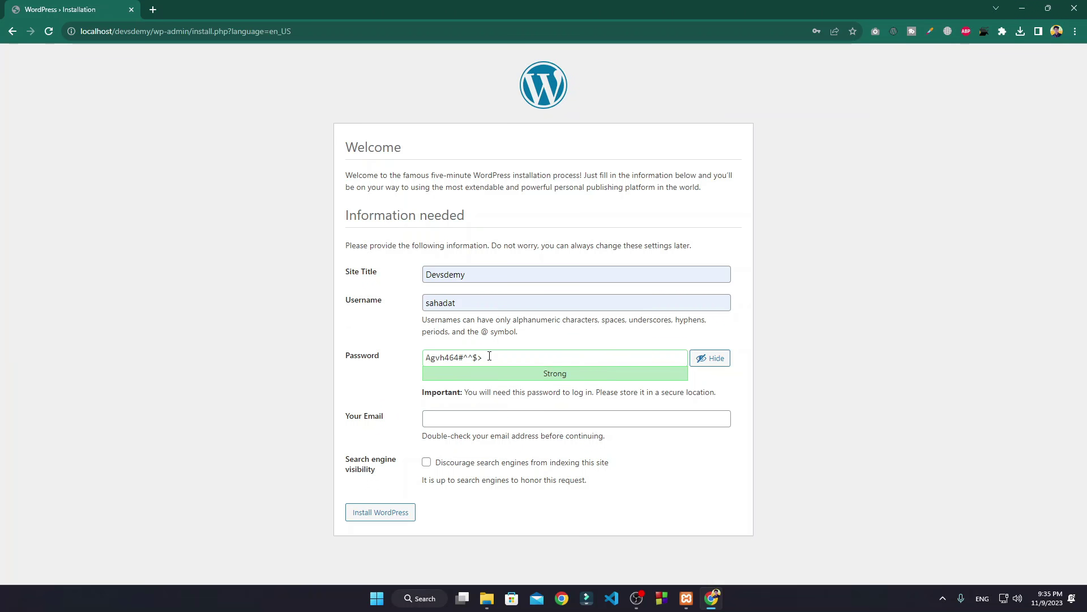
drag(568, 375, 542, 375)
drag(483, 357, 412, 356)
key(BackSpace)
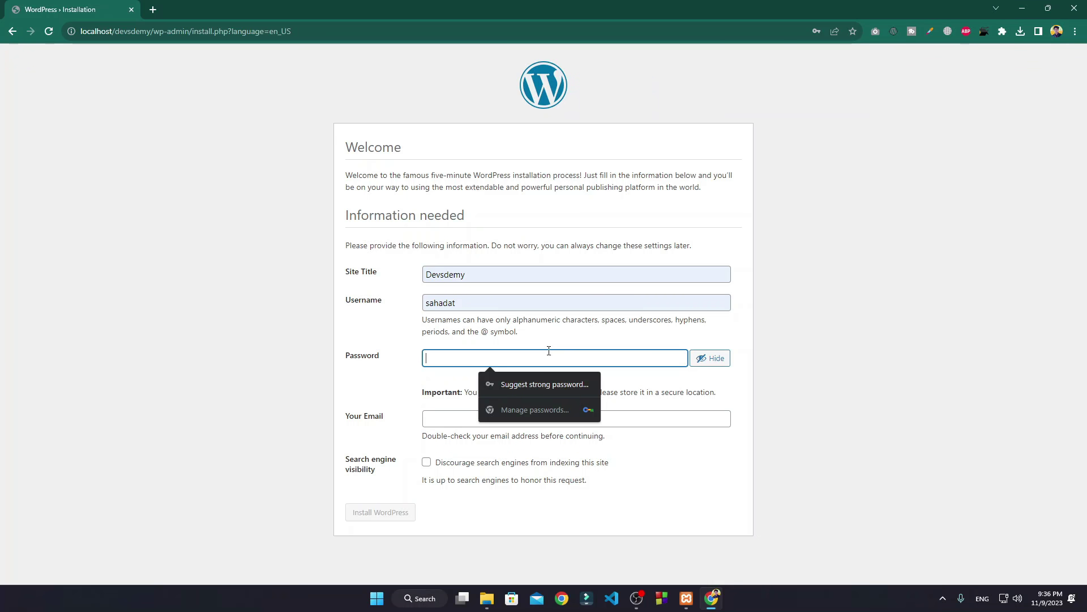
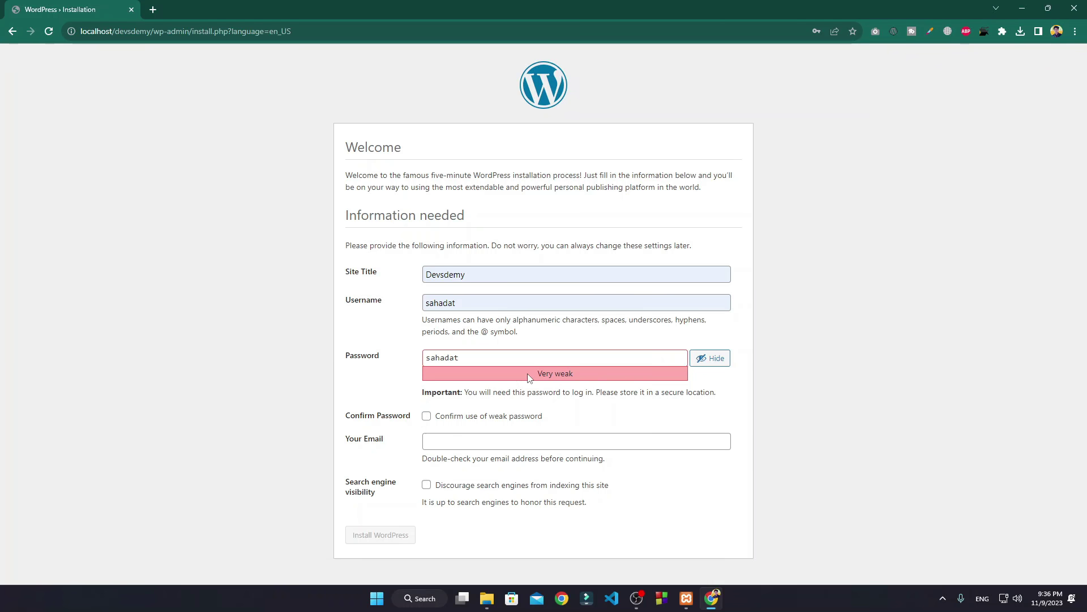
drag(580, 380, 486, 385)
click(491, 403)
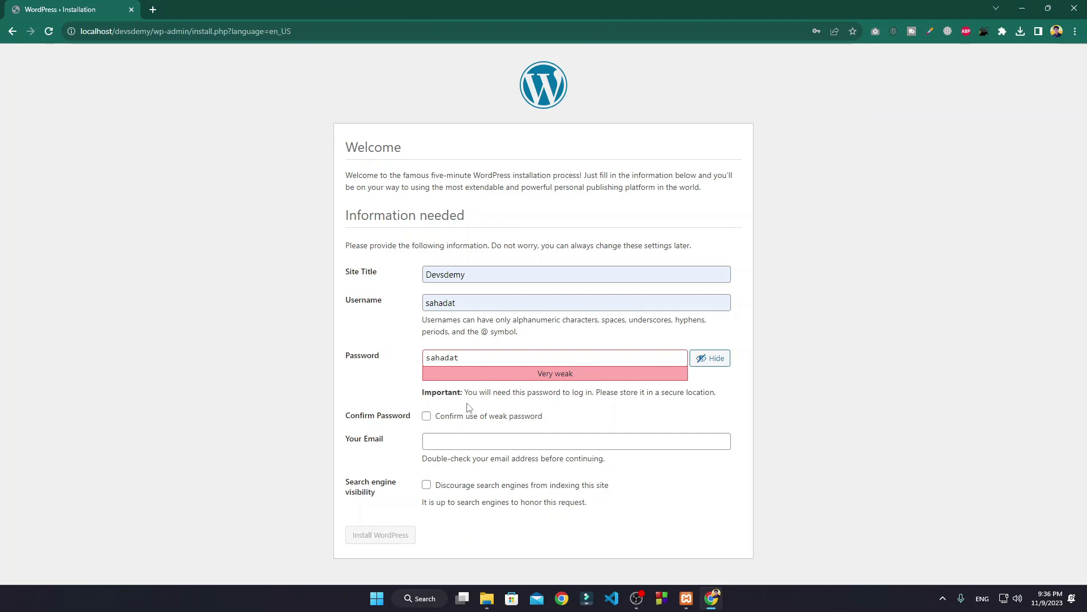
click(426, 416)
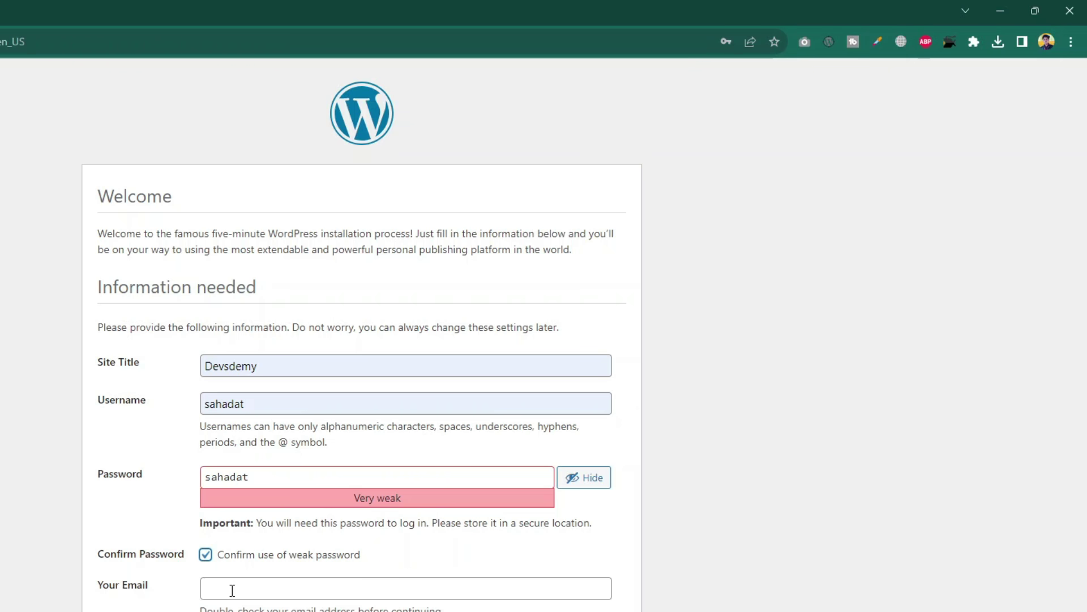
Step: Enter the admin e-mail address and start the WordPress installation
click(232, 590)
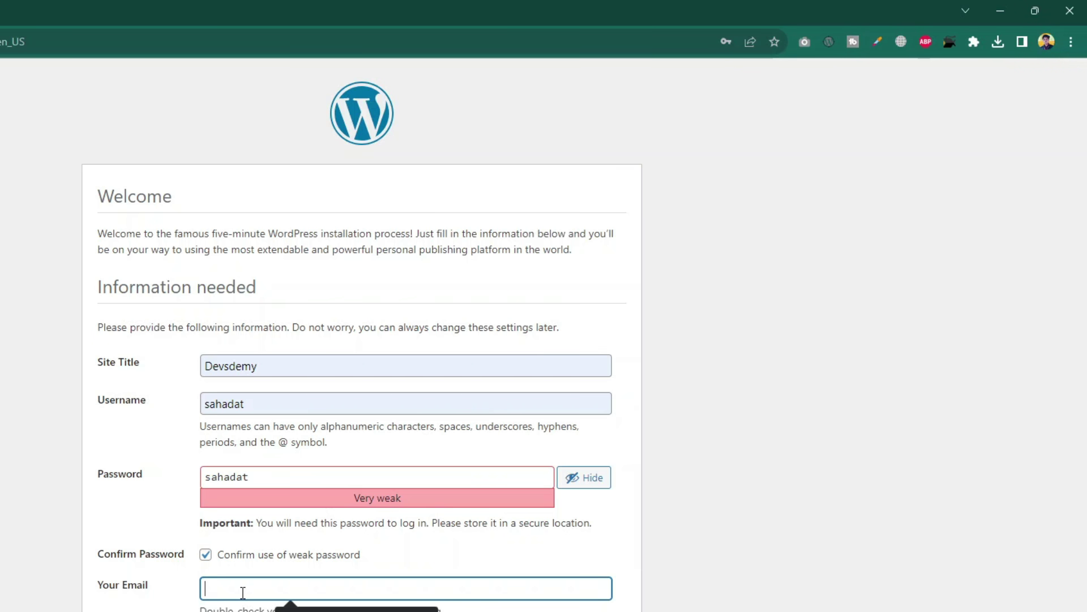
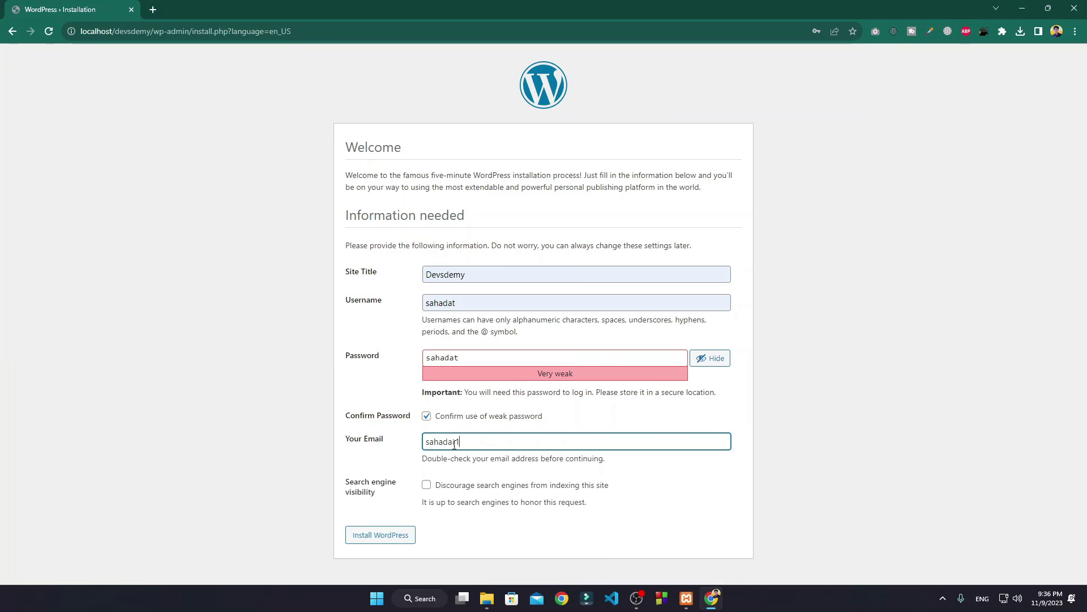
text(m)
click(386, 514)
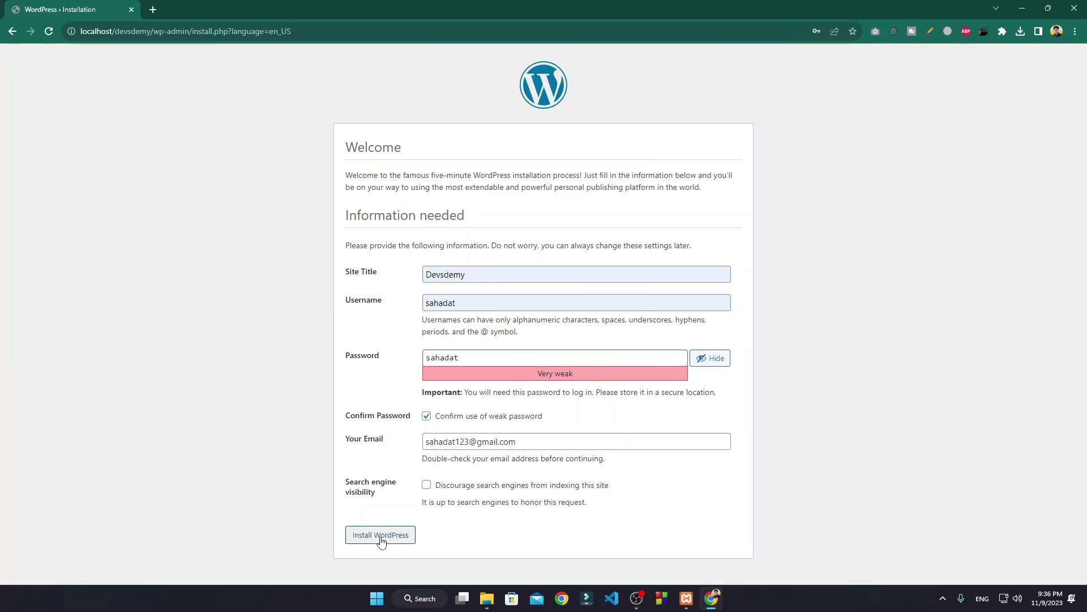
click(389, 541)
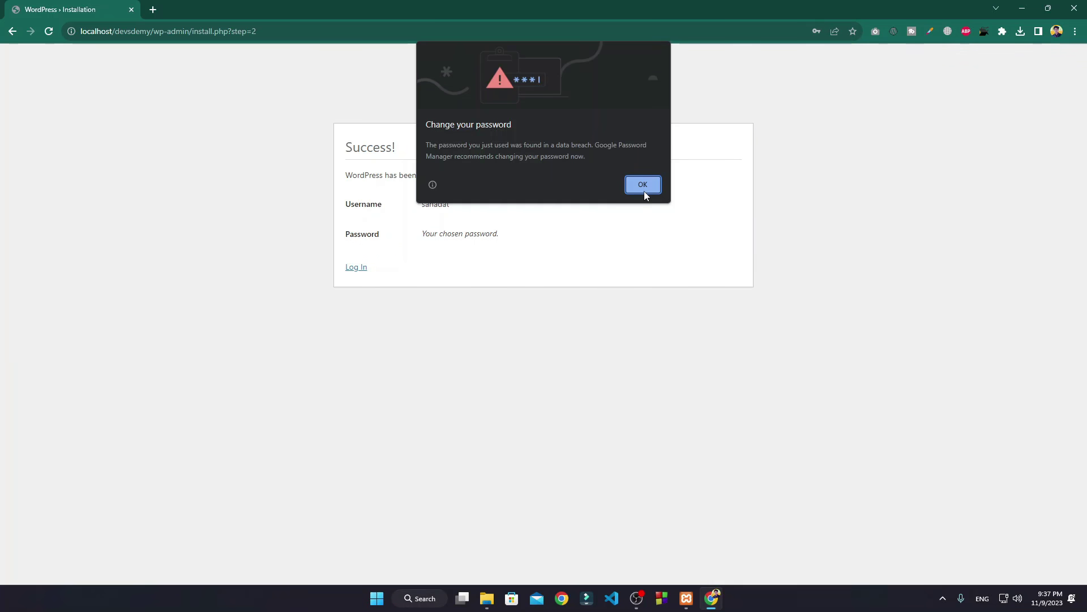
Step: Dismiss Chrome's breach warning, decline saving the password, and go to the Log In page
click(644, 189)
click(830, 199)
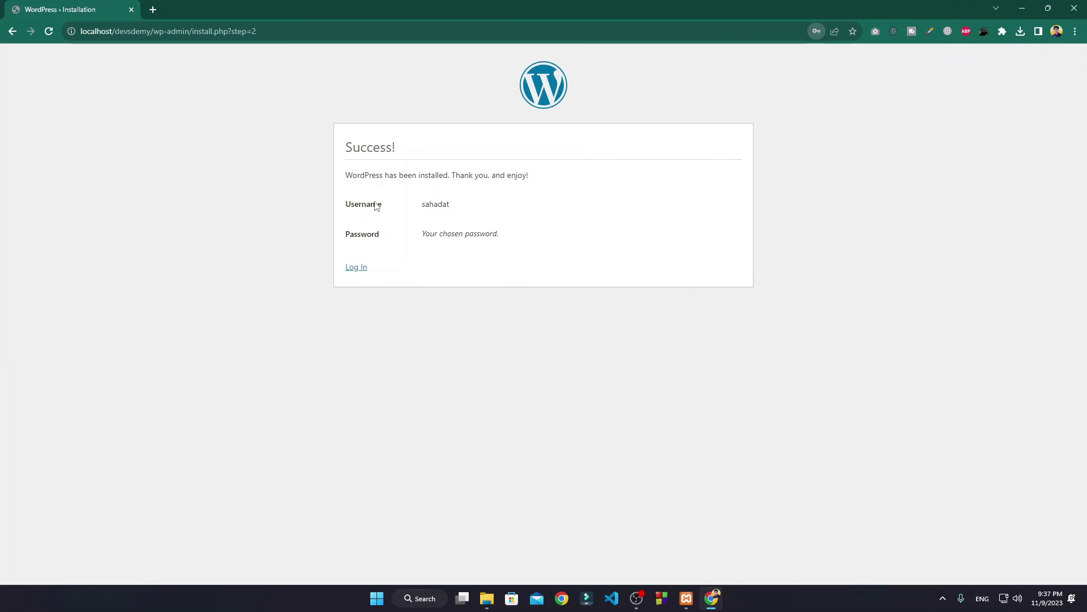
click(359, 268)
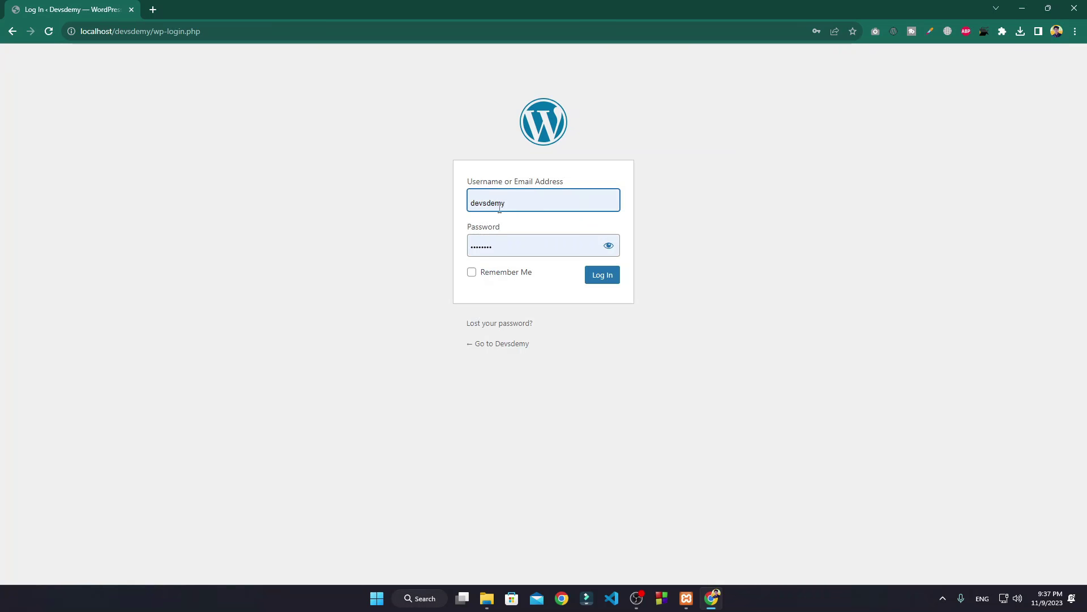
Step: Log in with the new admin username and password to reach the Devsdemy Dashboard
click(496, 201)
text(d)
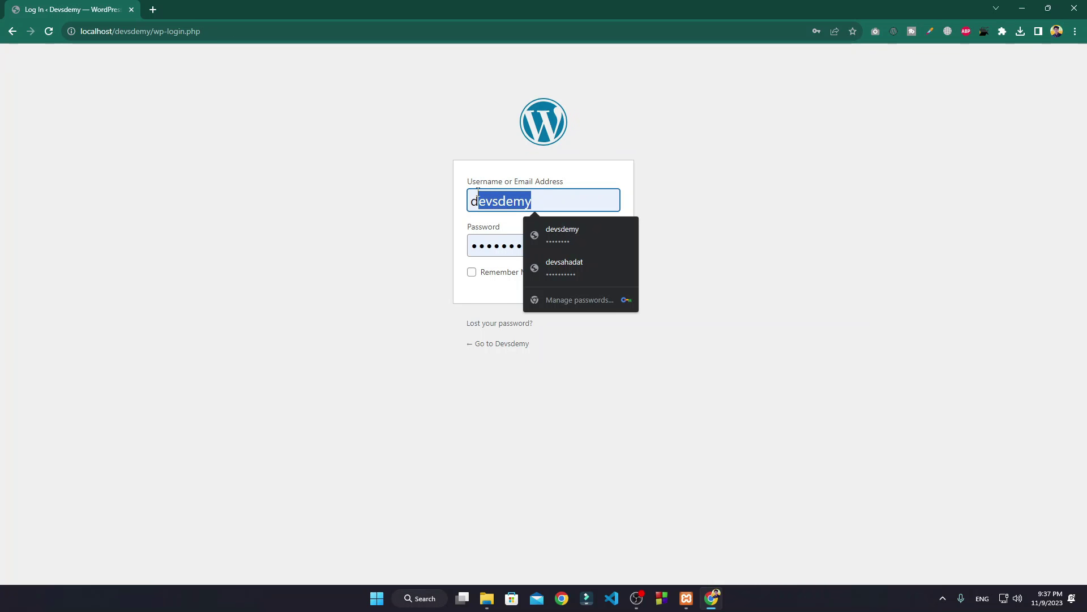
key(BackSpace)
key(BackSpace)
text(saha)
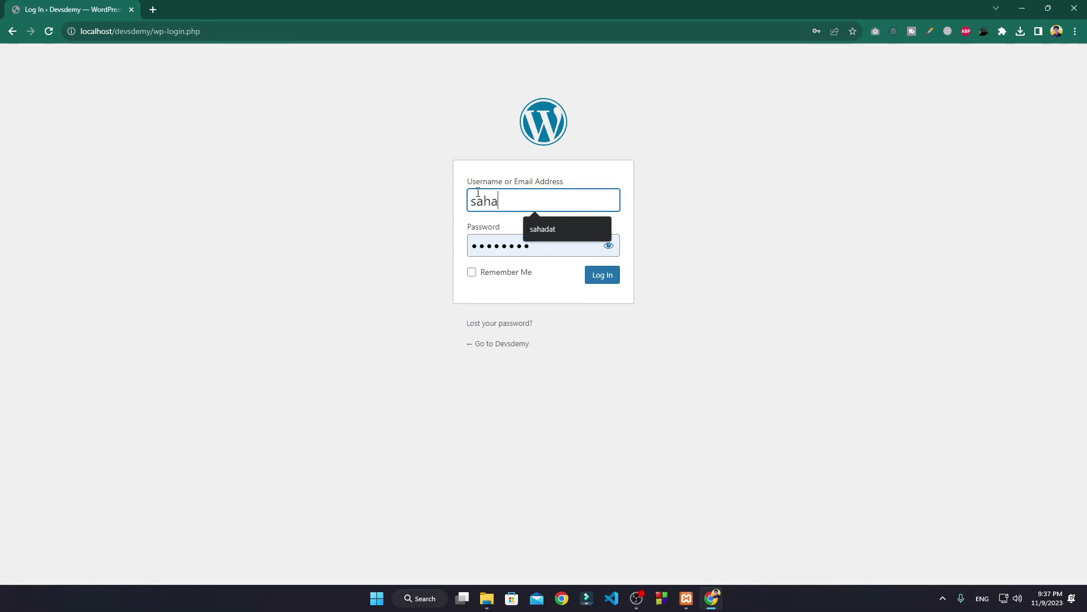
text(dat)
key(Tab)
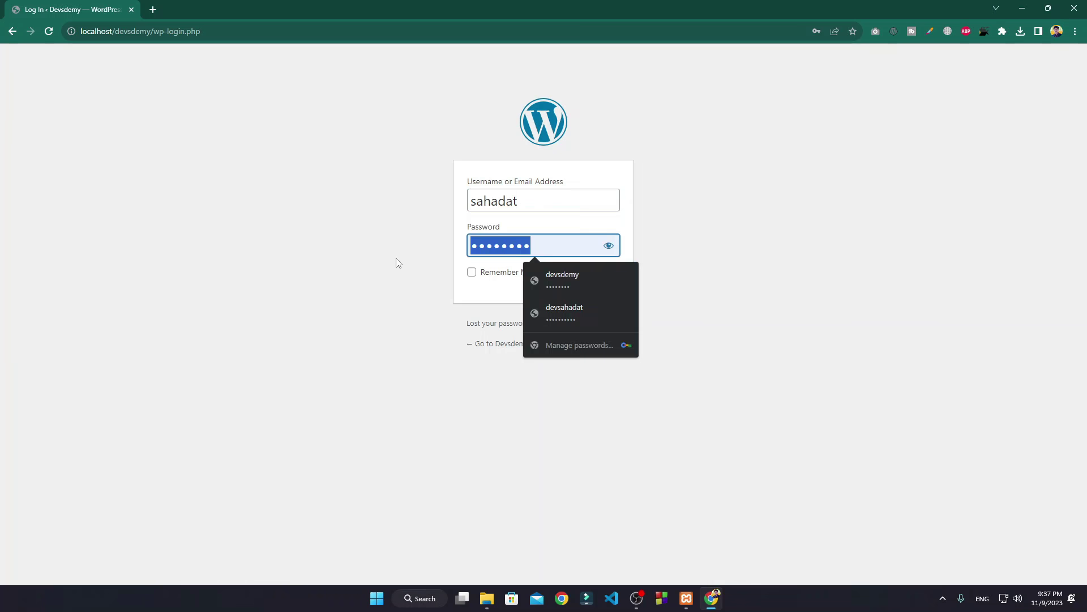
key(BackSpace)
text(•••••••)
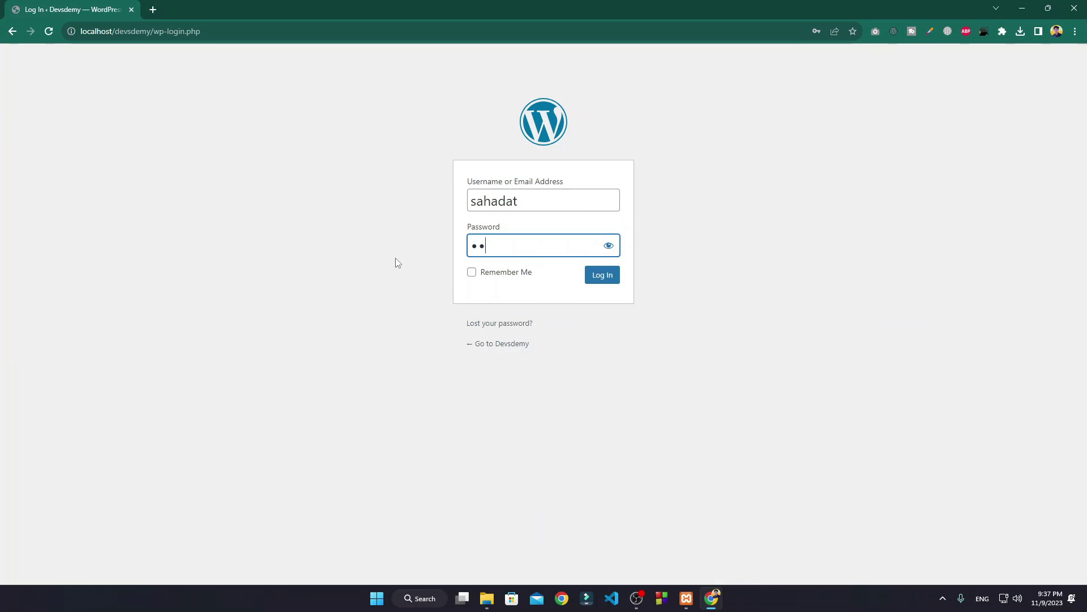
click(603, 281)
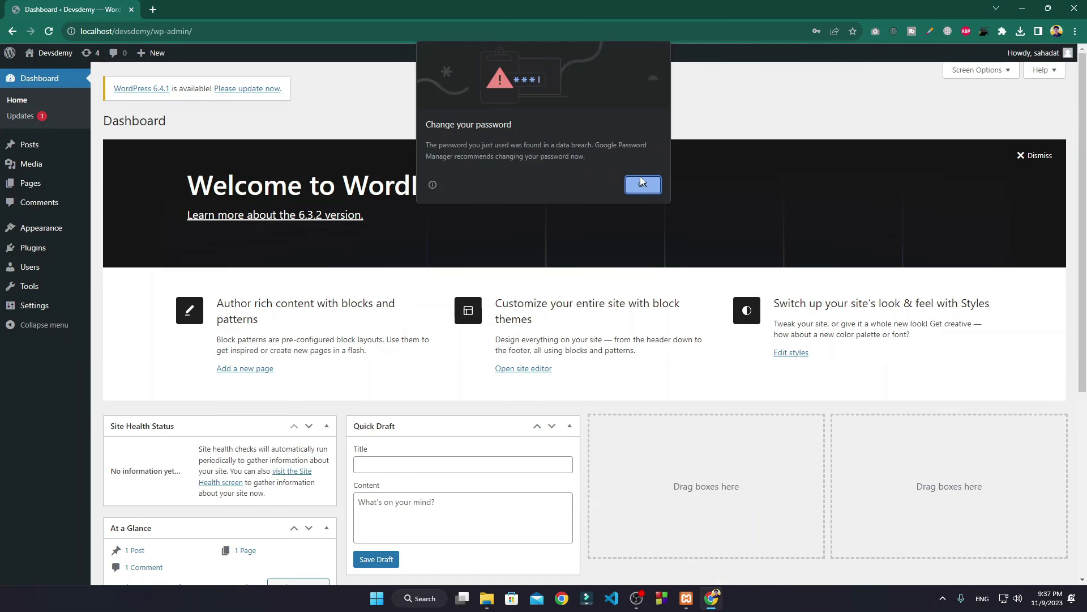
Step: Dismiss the breach warning and activate the Twenty Twenty-Two theme
click(643, 182)
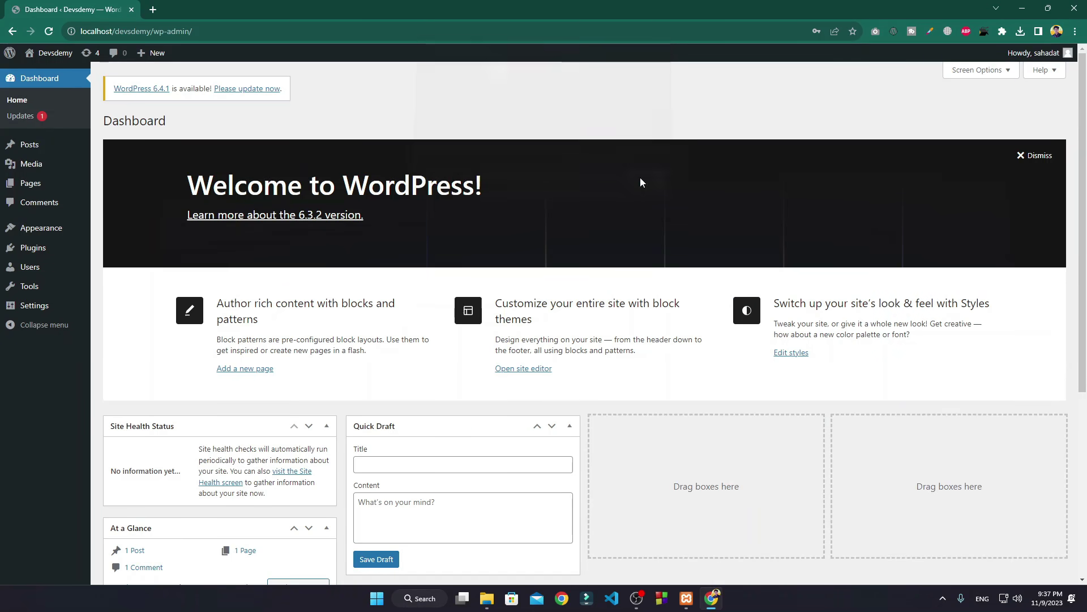
mouse_move(43, 237)
click(118, 234)
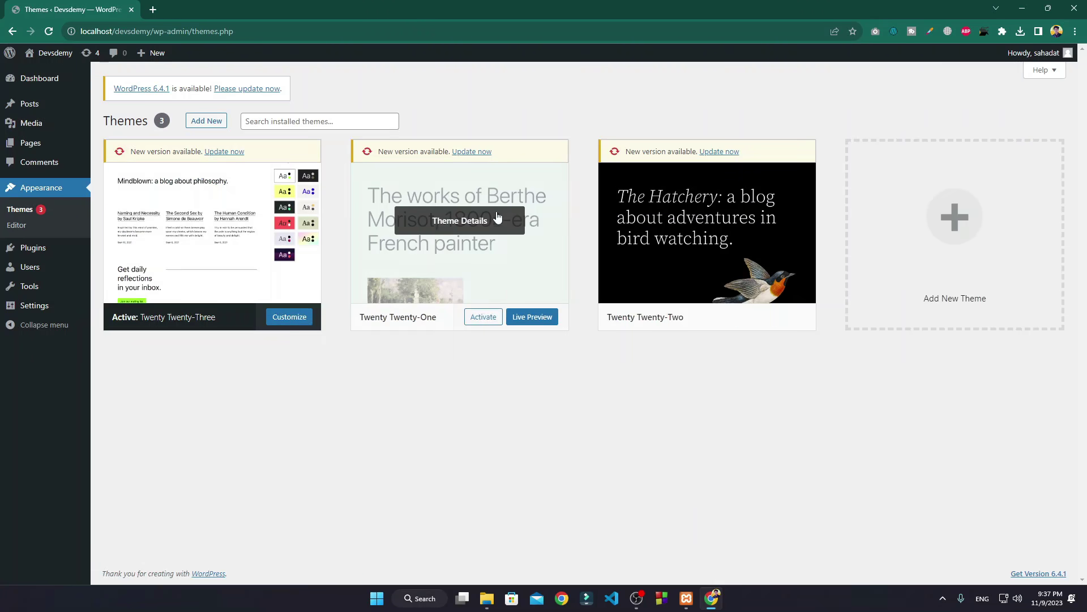
click(731, 317)
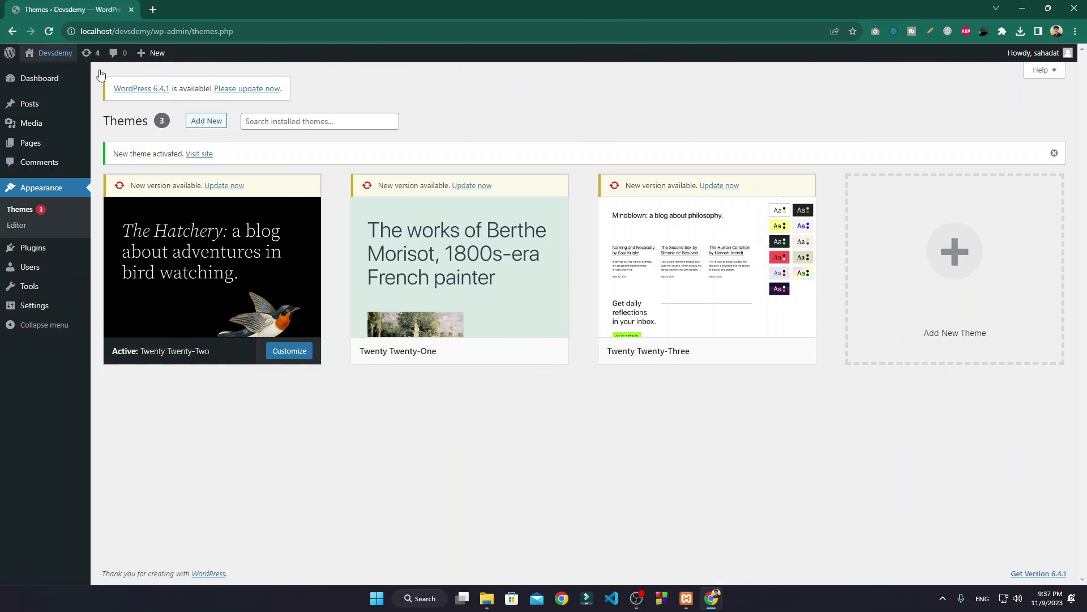
Step: Open the Devsdemy front page in a new tab and scroll down through it
mouse_move(51, 54)
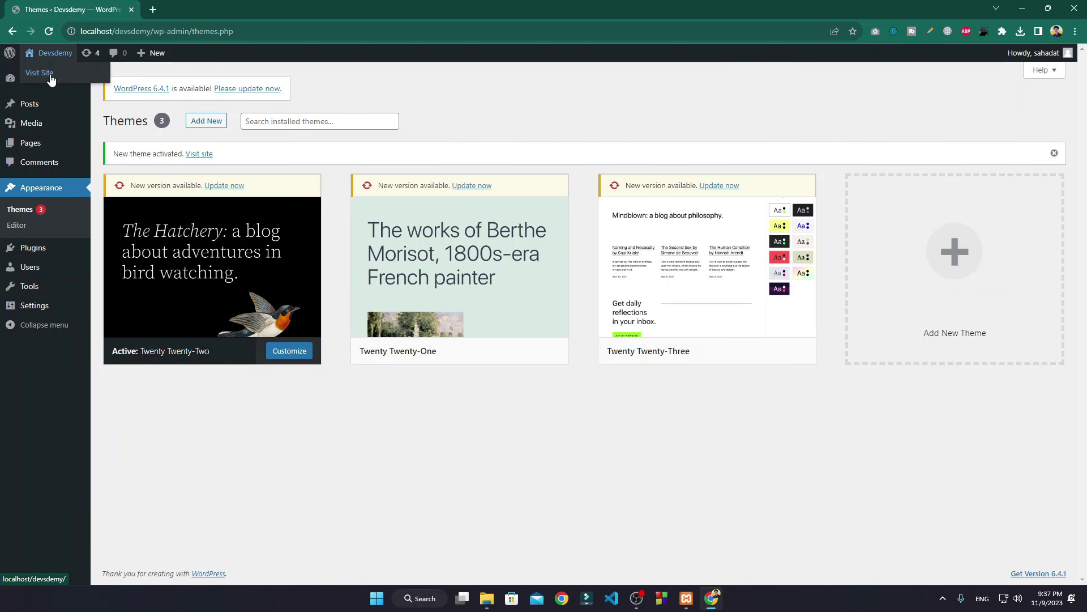
middle_click(51, 74)
click(199, 7)
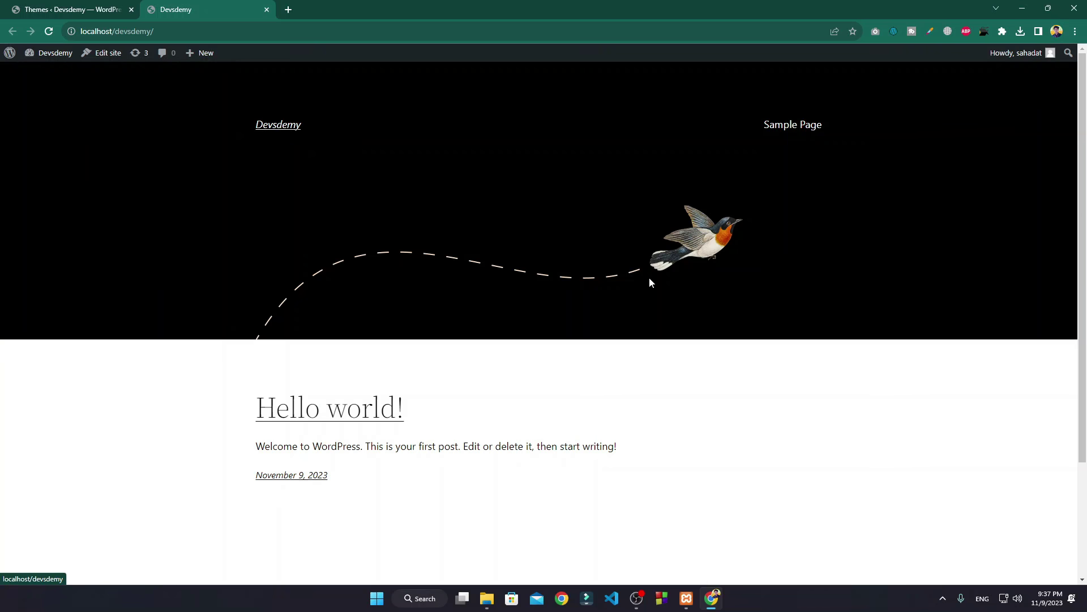
scroll(436, 151, down, 3)
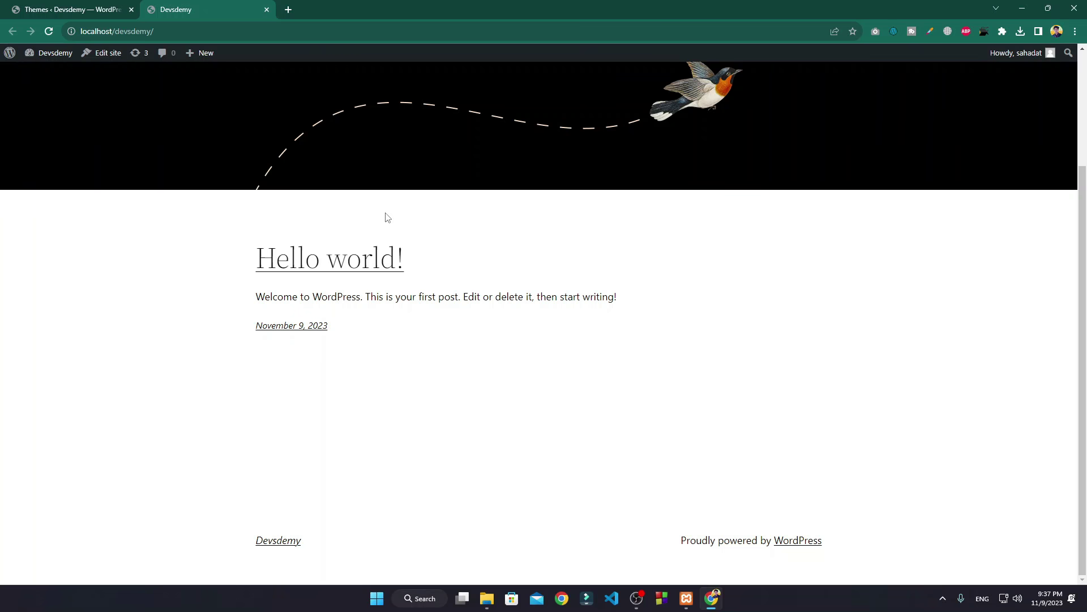
Step: Copy all 19 items from the wordpress-6.3.2\wordpress folder
click(1027, 9)
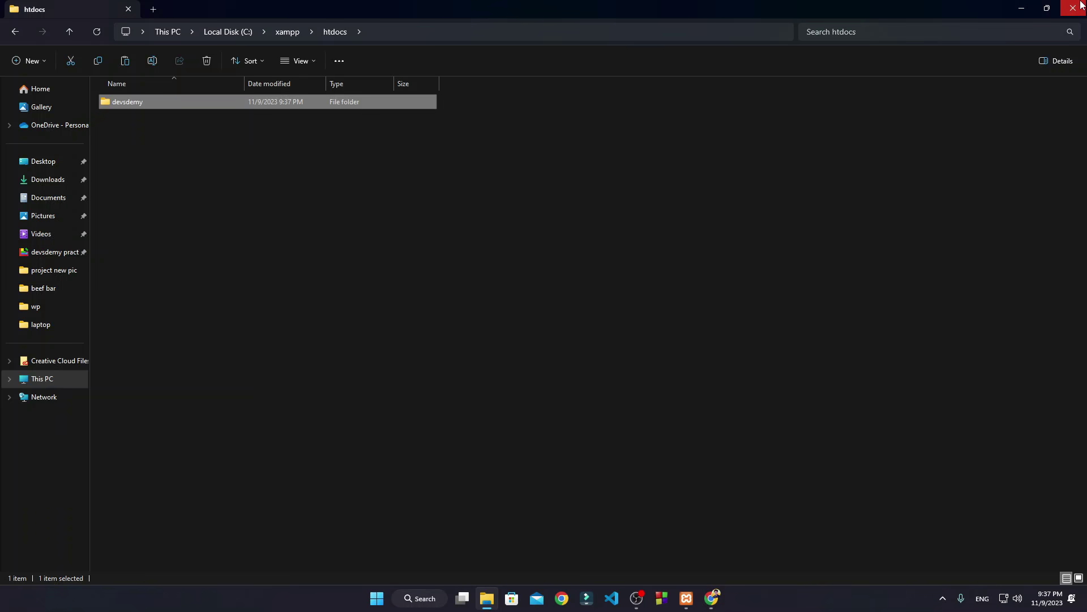
click(1027, 9)
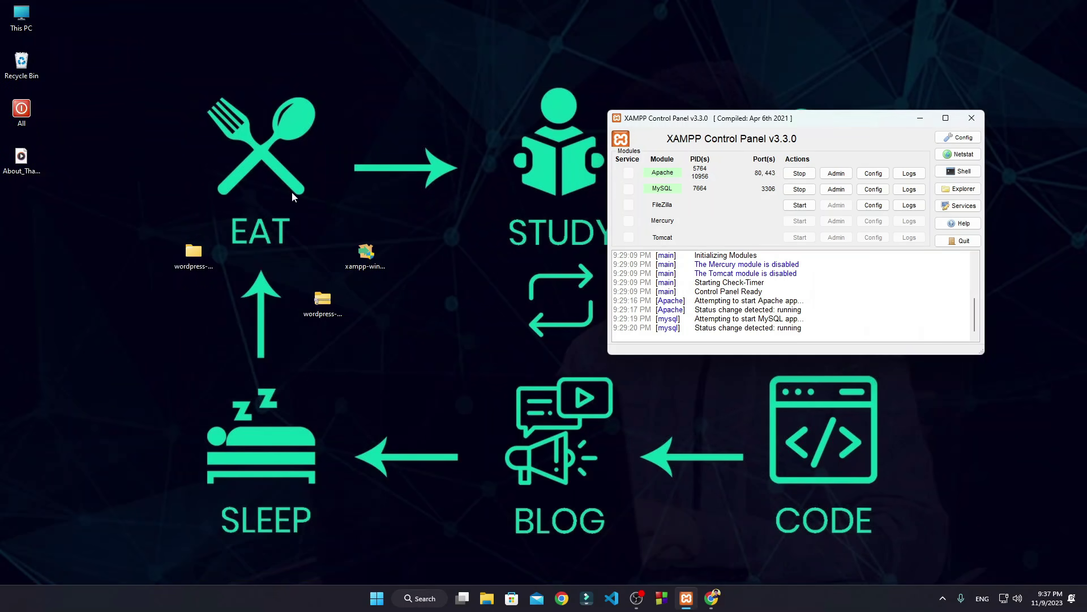
double_click(206, 252)
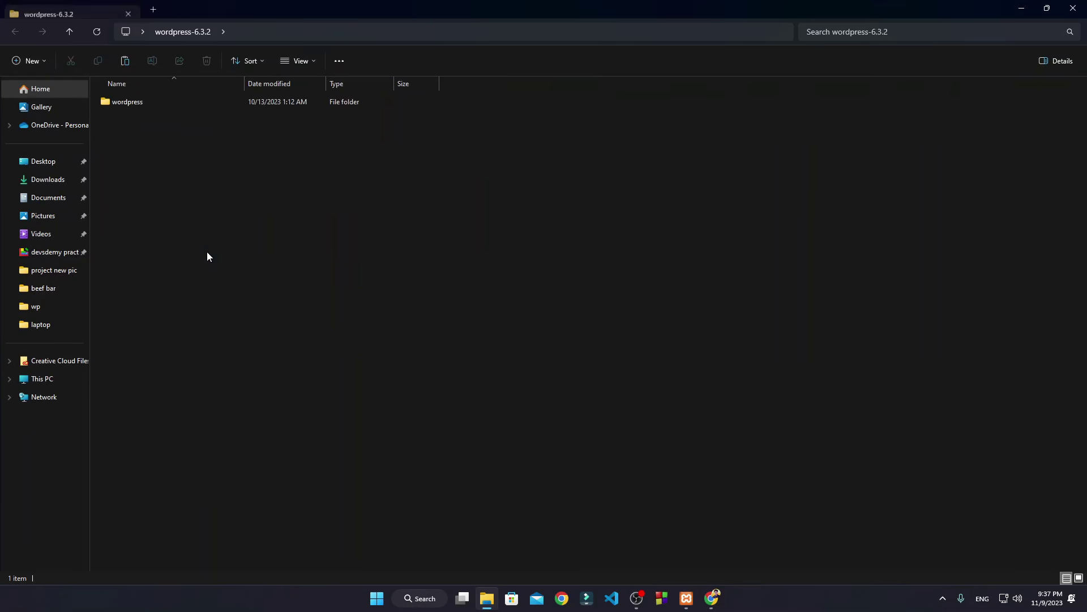
double_click(145, 108)
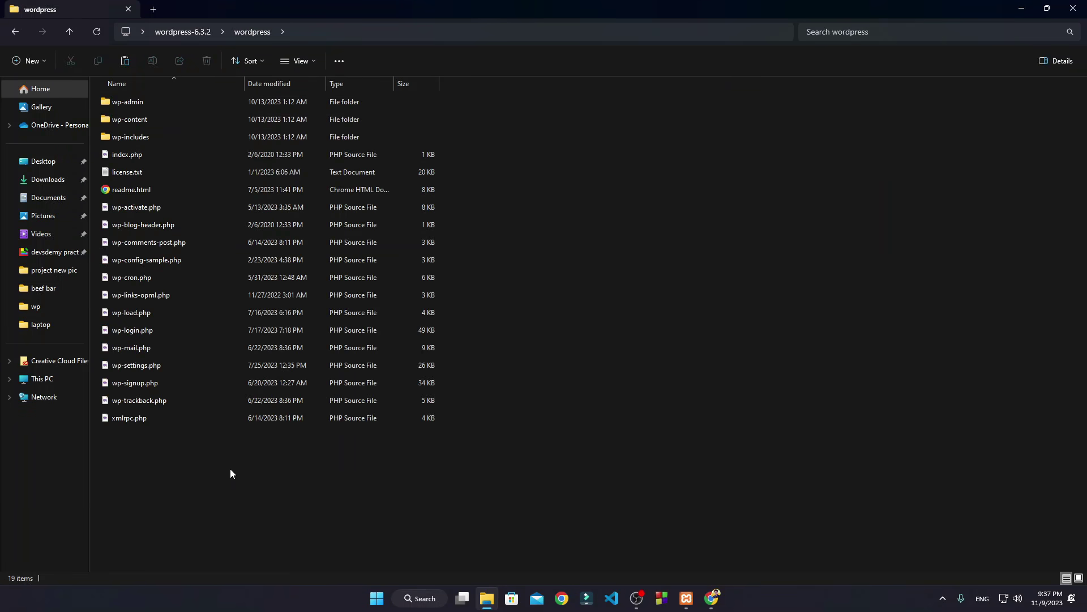
drag(230, 467, 124, 100)
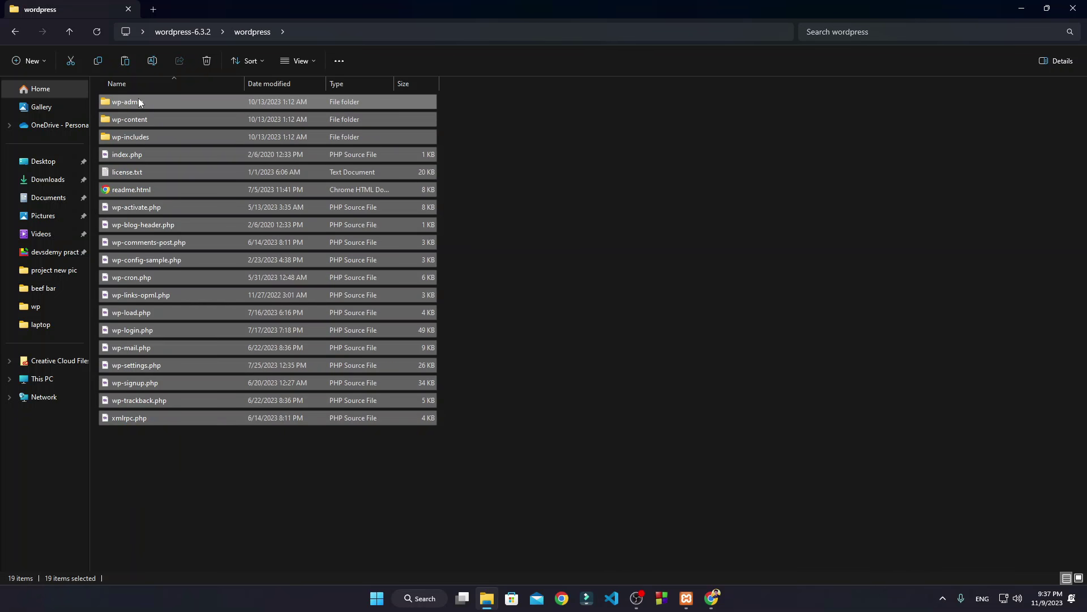
right_click(138, 102)
click(178, 110)
click(1072, 8)
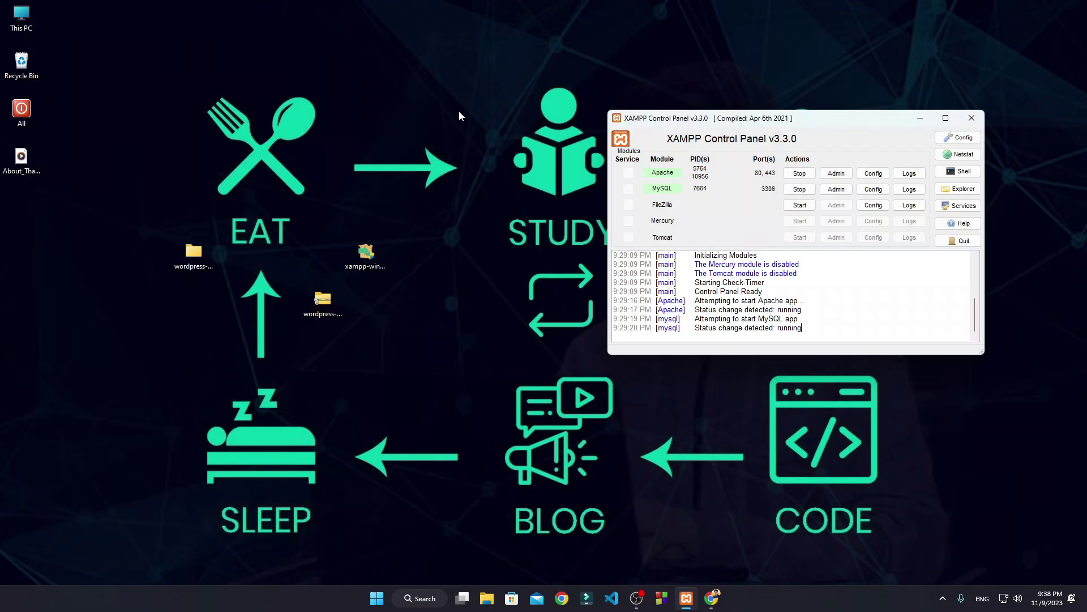
Step: Navigate to C:\xampp\htdocs in File Explorer
double_click(21, 16)
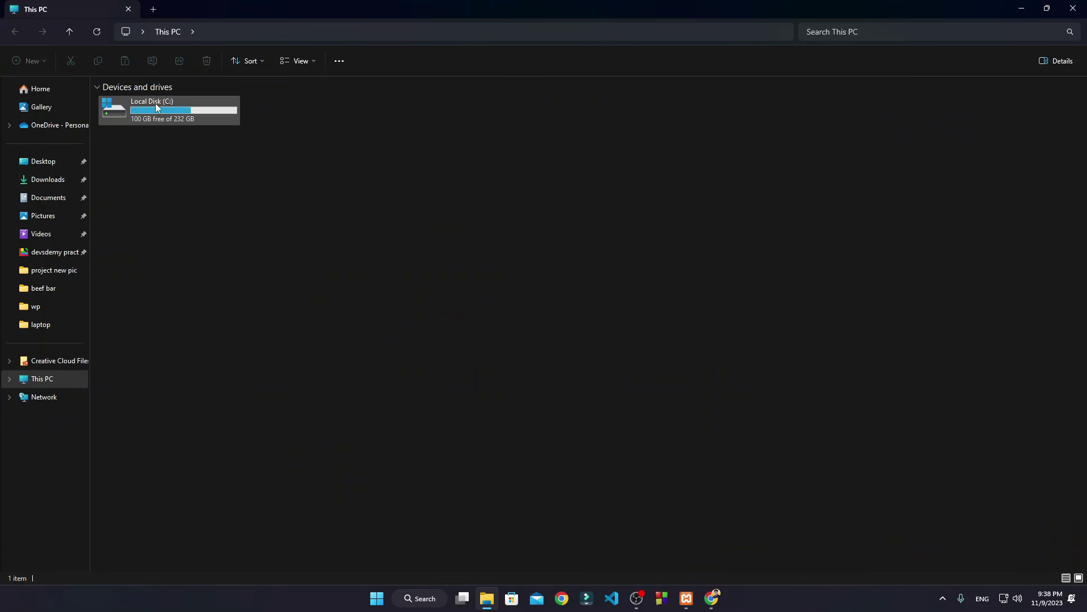
double_click(155, 103)
double_click(136, 329)
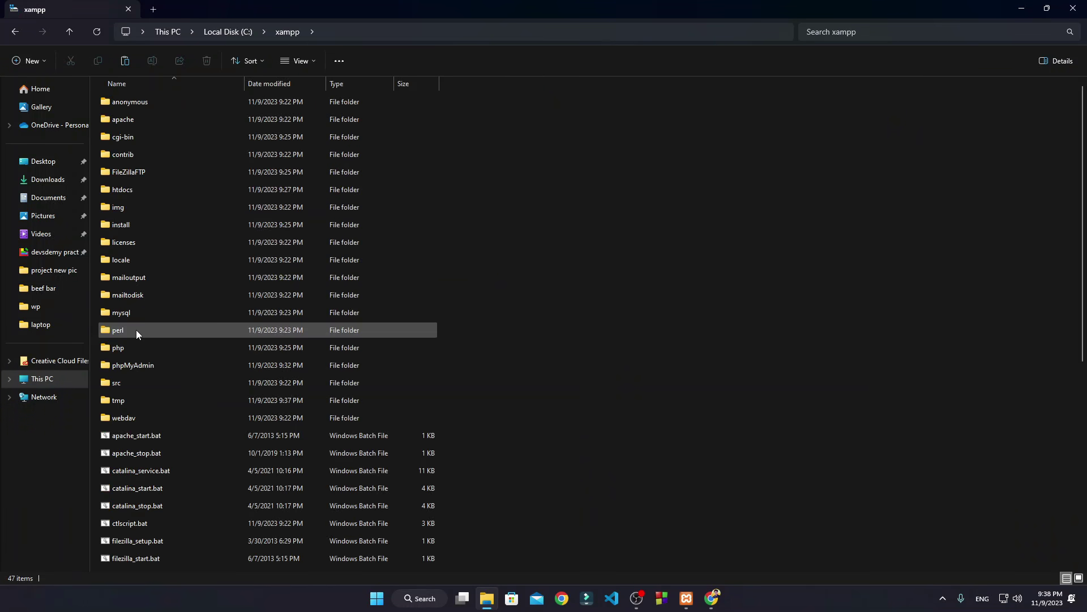
double_click(141, 189)
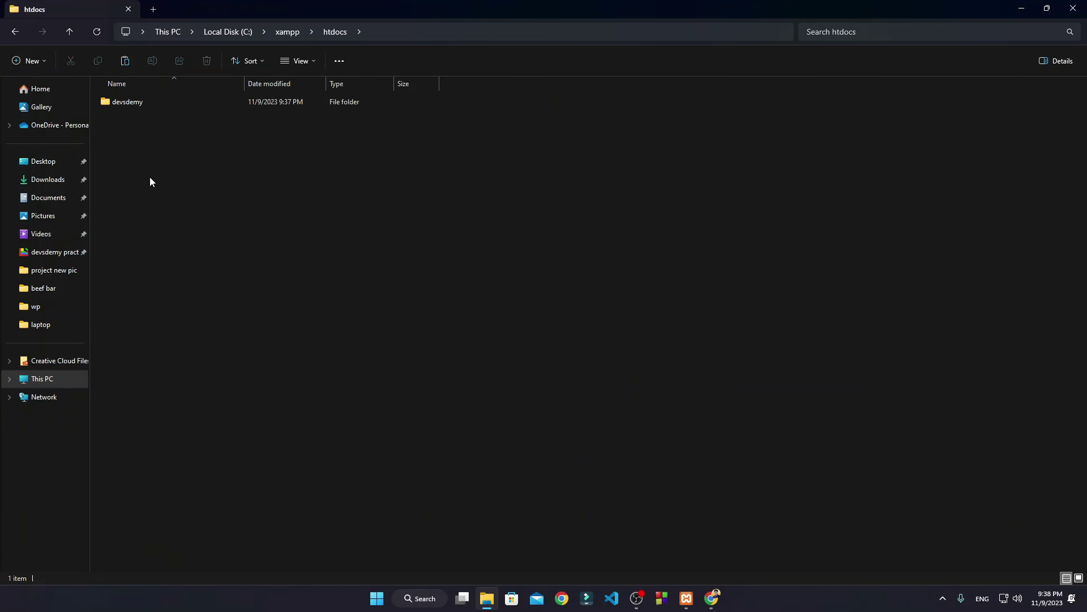
click(178, 101)
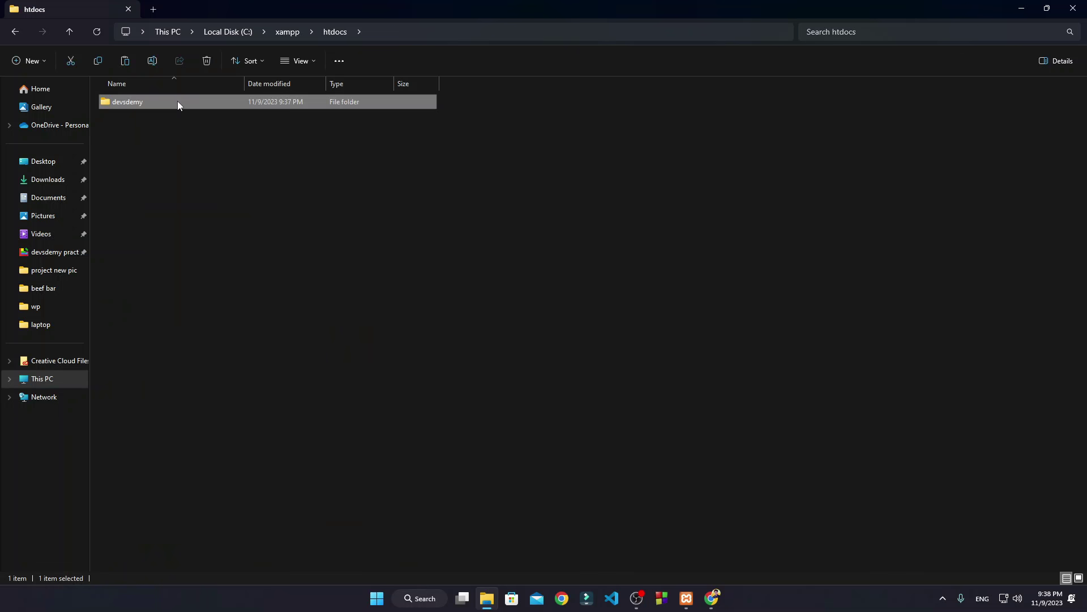
click(179, 179)
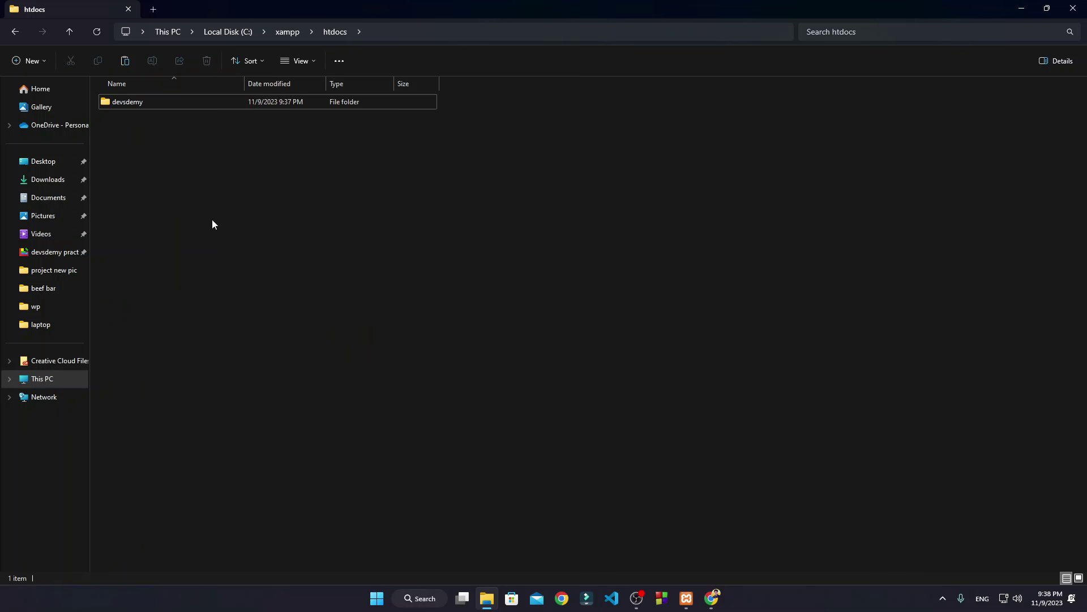
Step: Create a facebook folder in htdocs, paste the WordPress files into it, and close Explorer
right_click(212, 220)
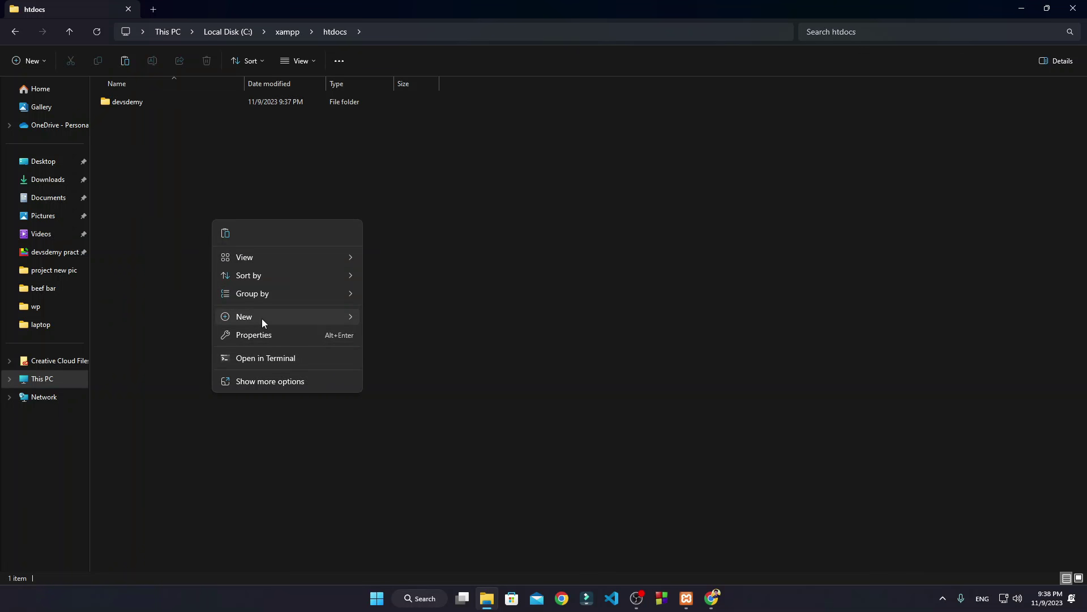
mouse_move(262, 318)
click(406, 318)
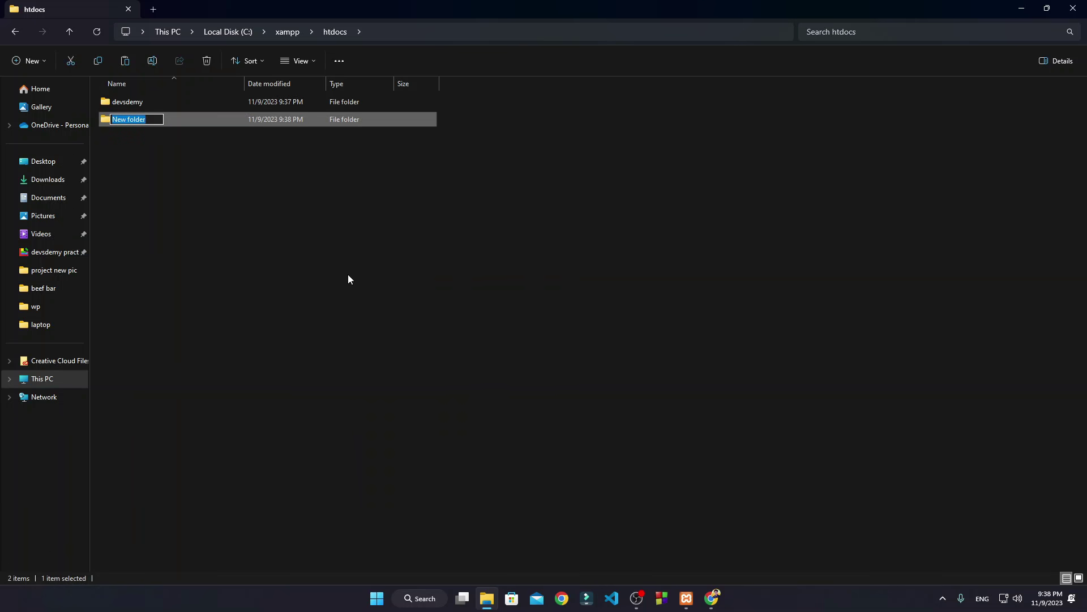
text(fa)
key(BackSpace)
key(BackSpace)
text(facebook)
key(Return)
key(Return)
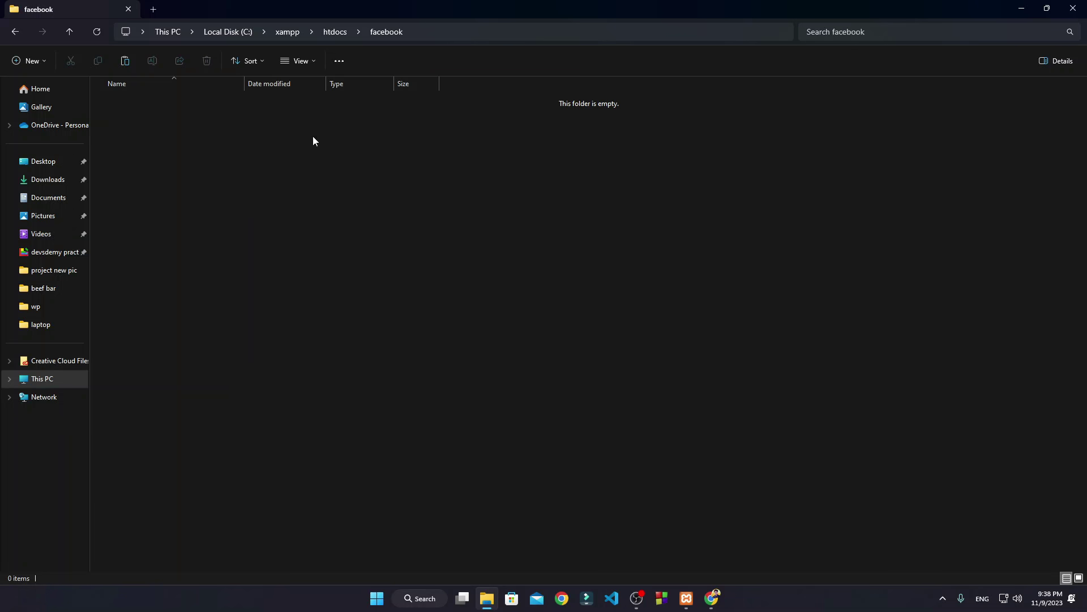
right_click(261, 208)
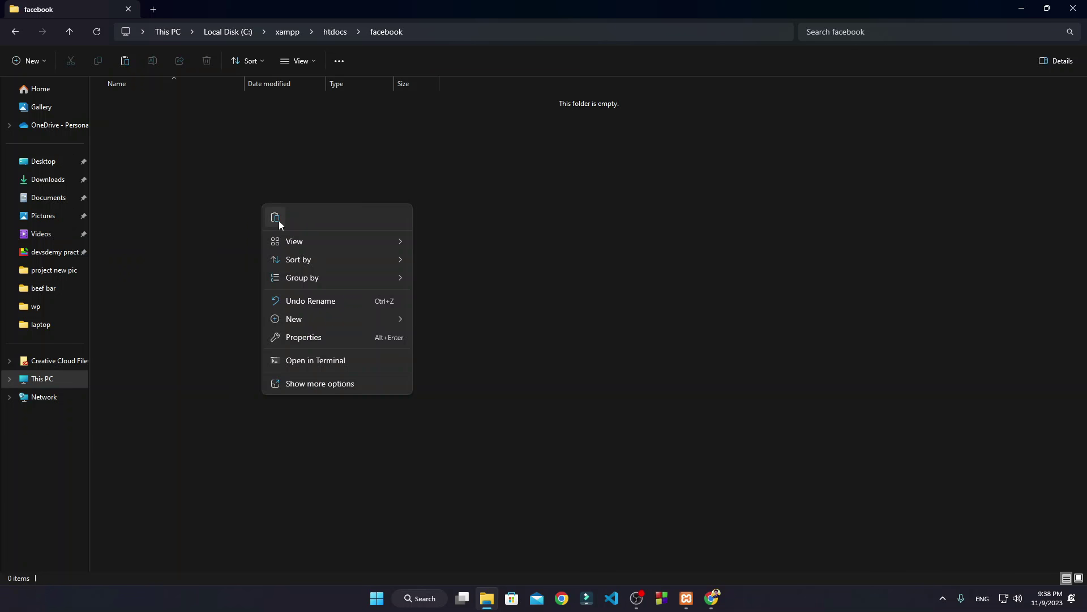
click(276, 219)
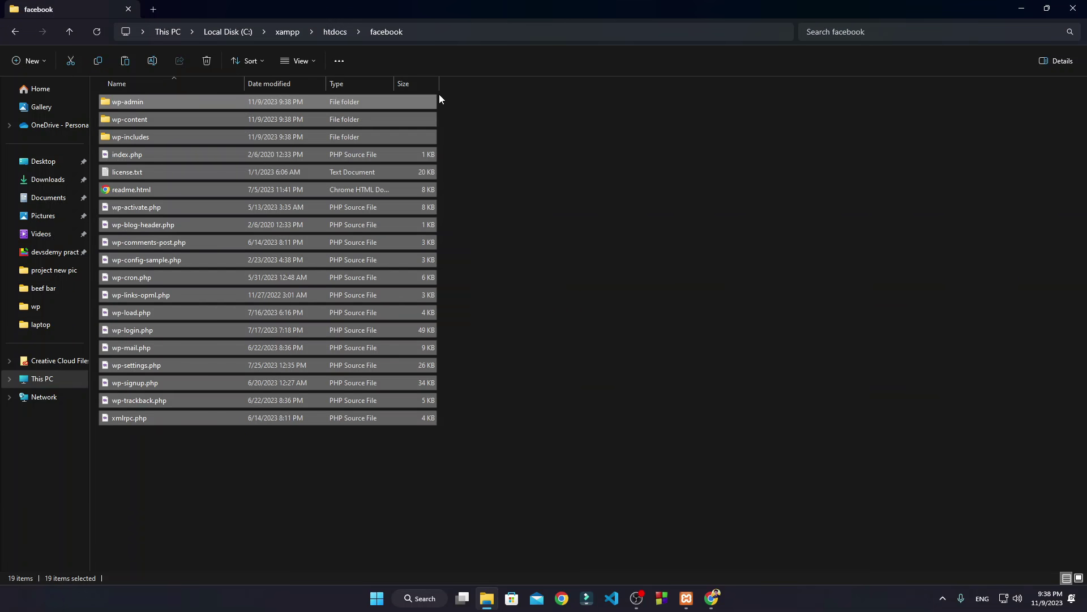
click(1064, 8)
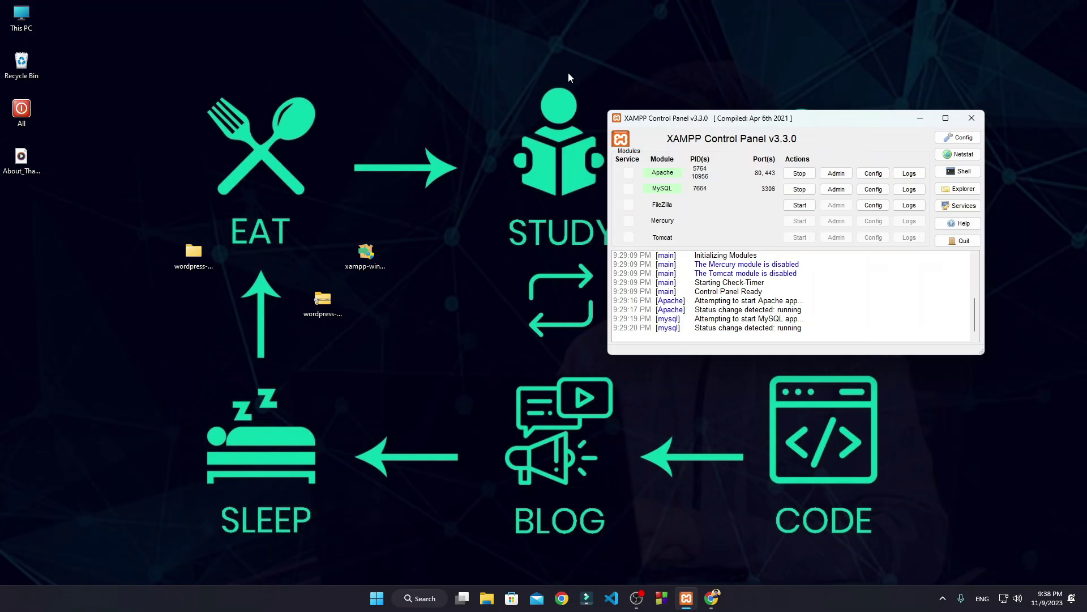
Step: Open localhost/phpmyadmin in a new browser tab
click(718, 596)
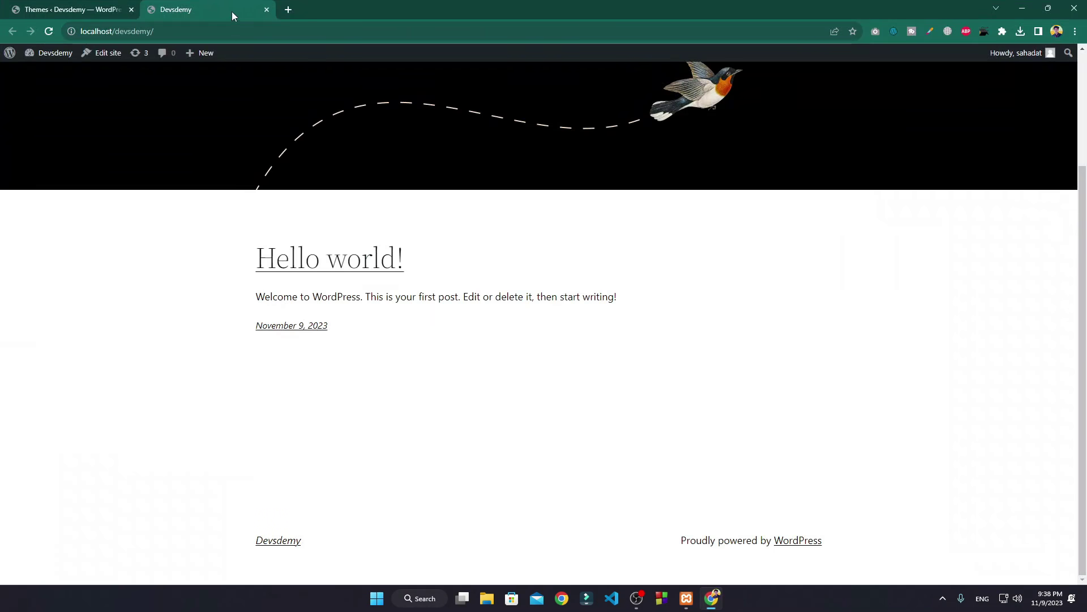
click(287, 13)
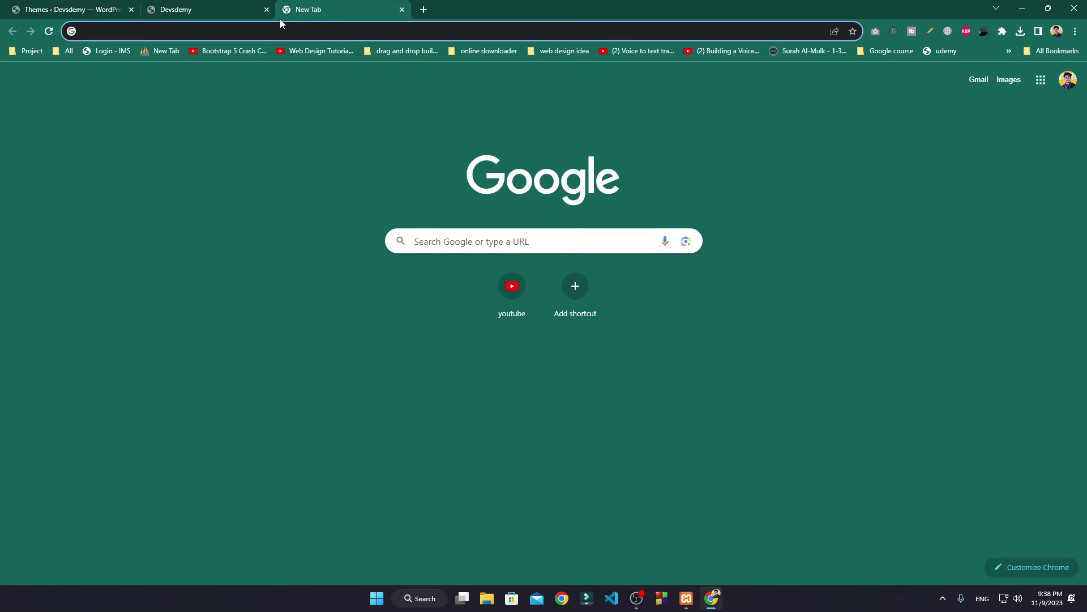
text(localhost/devsdemy)
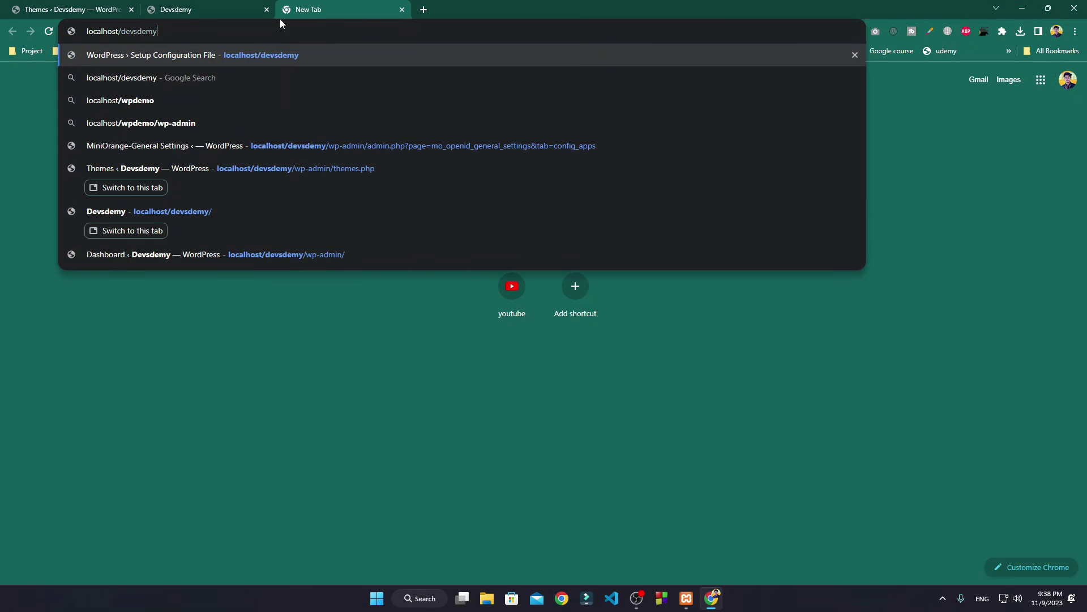
key(BackSpace)
key(BackSpace)
key(BackSpace)
key(BackSpace)
key(BackSpace)
key(BackSpace)
key(BackSpace)
text(phpmyadmin)
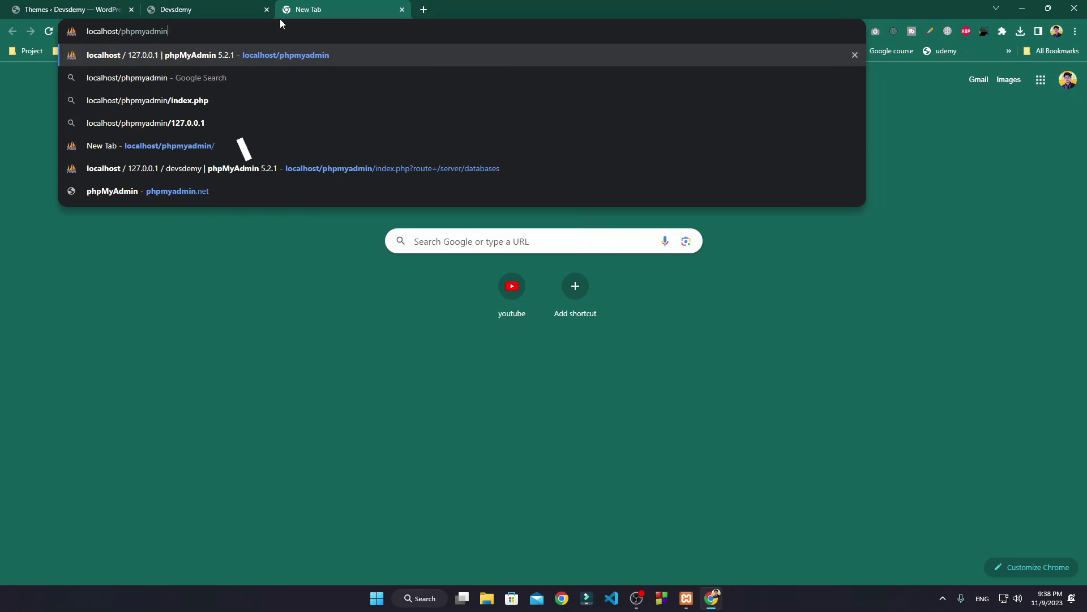
key(Return)
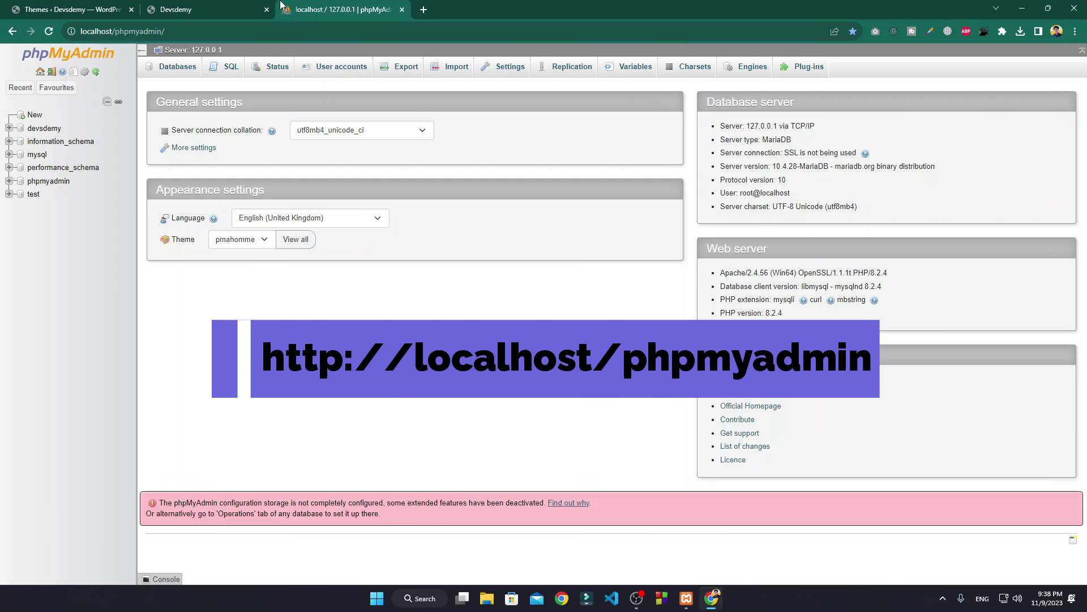
Step: From the Databases page, create a database named facebookweb
click(176, 67)
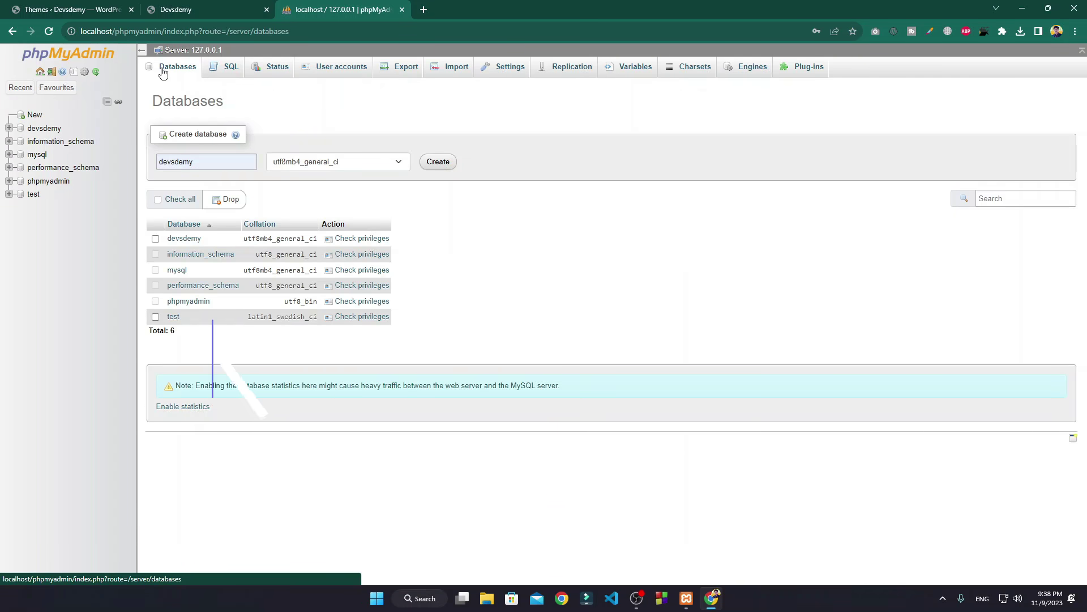
click(214, 161)
click(250, 181)
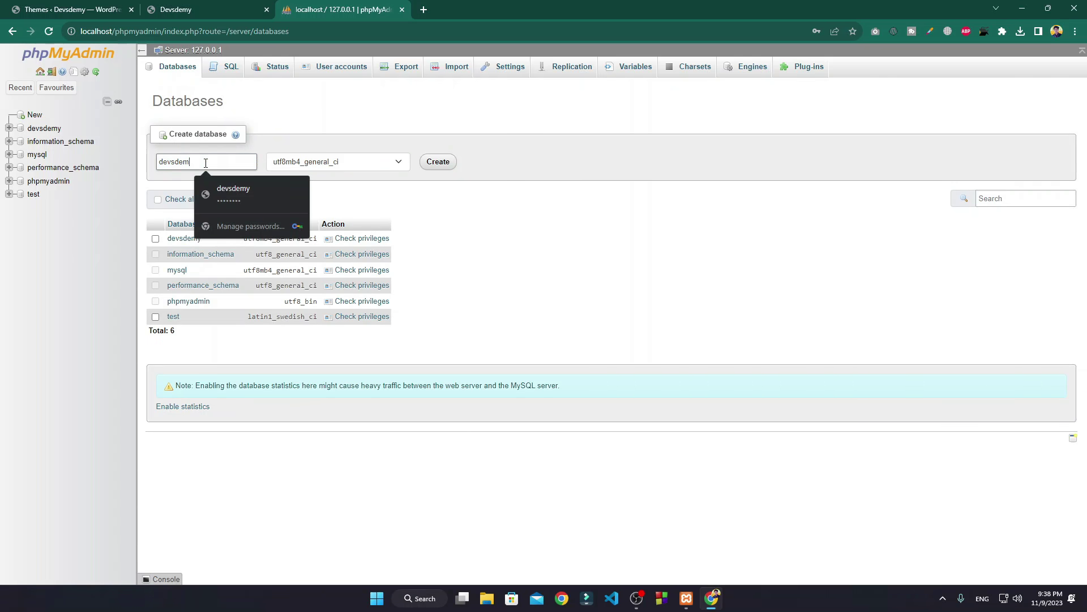
key(ctrl+a)
key(BackSpace)
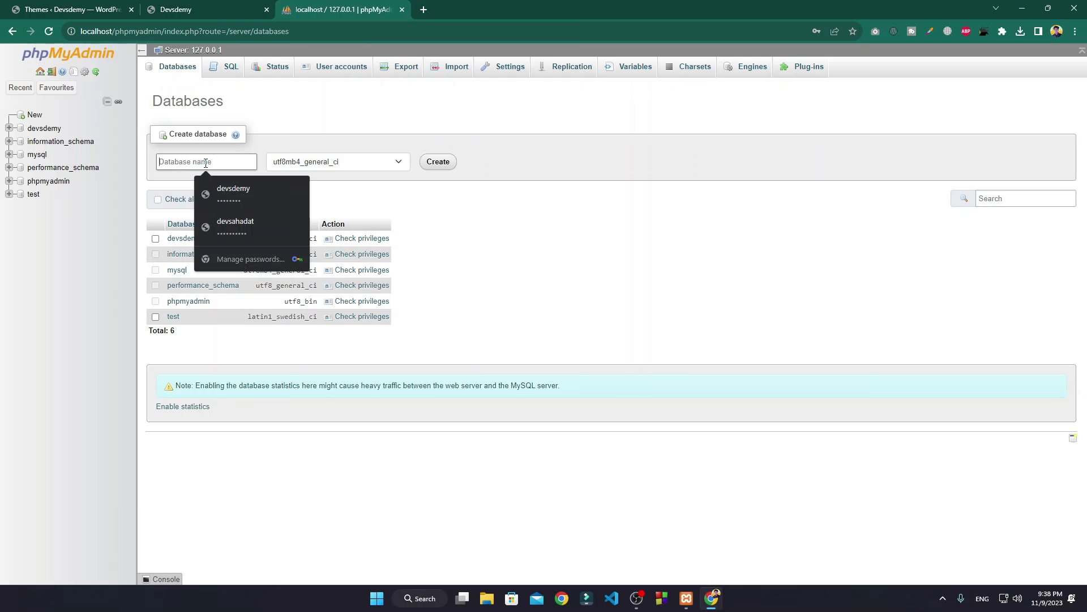
text(facebook)
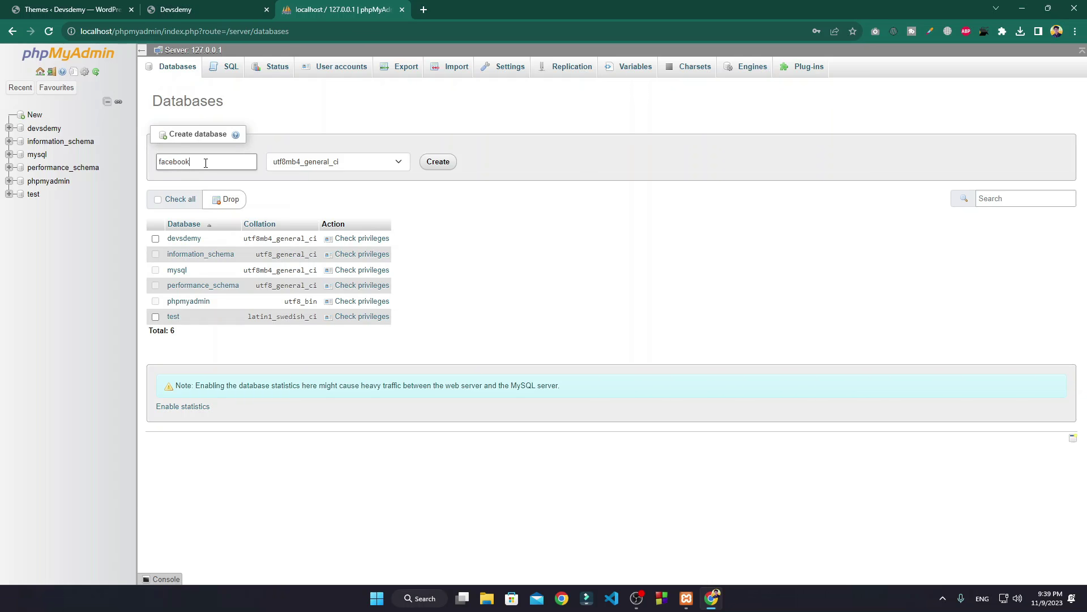
text(web)
click(447, 163)
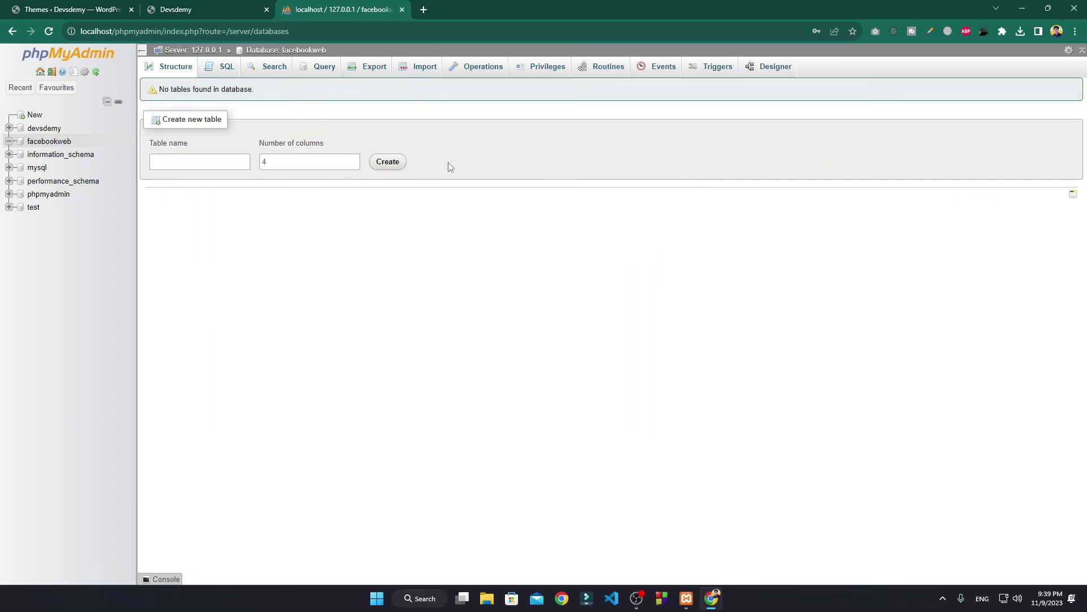
Step: Load localhost/facebook, keep English (United States), and begin the database connection step
click(371, 29)
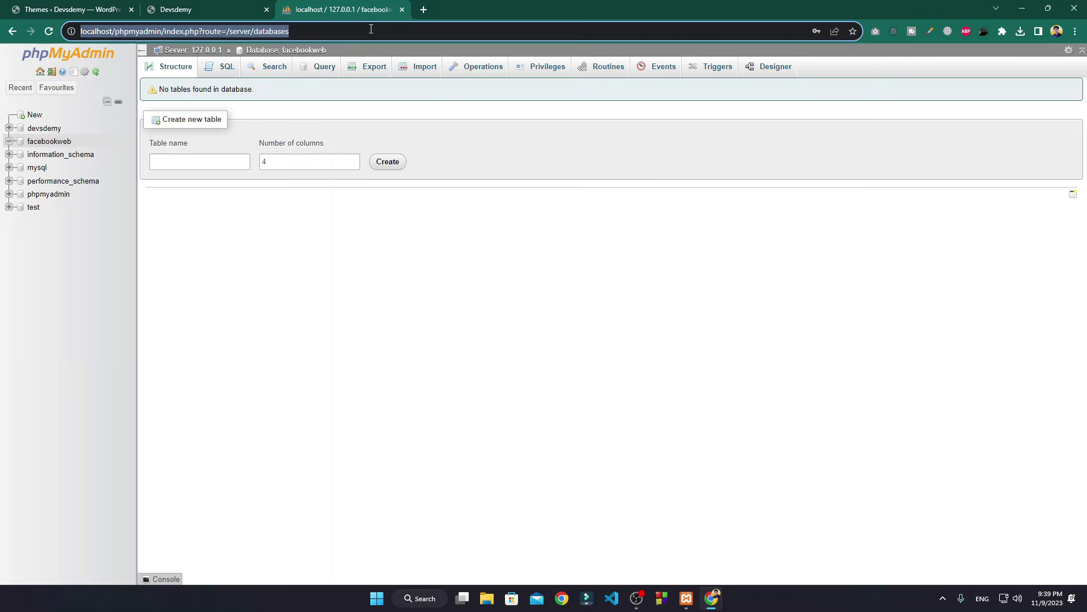
text(localhost/phpmyadmin)
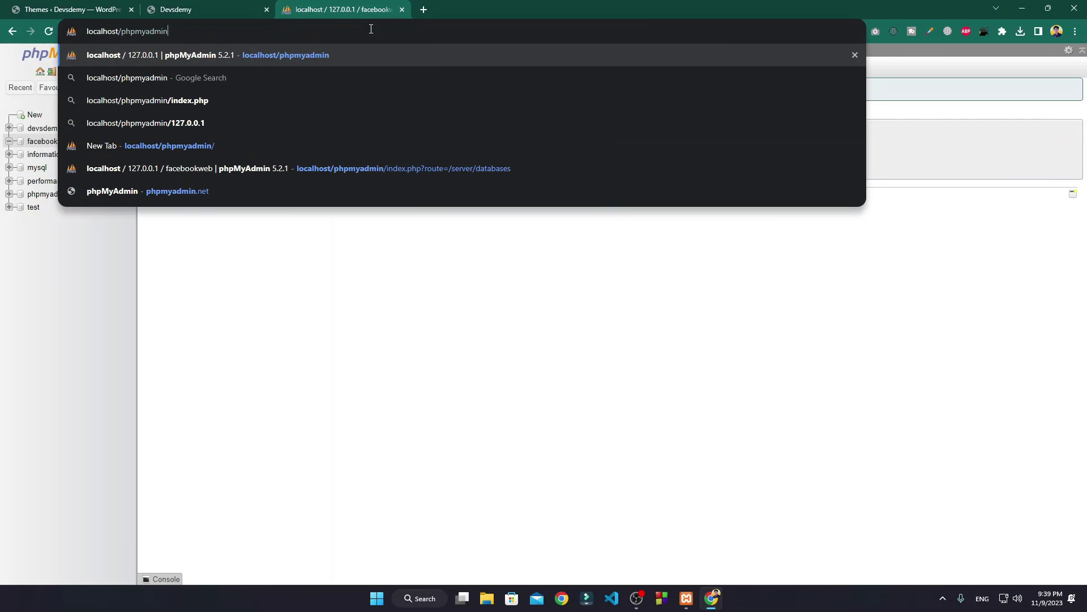
key(BackSpace)
key(BackSpace)
key(BackSpace)
key(BackSpace)
key(BackSpace)
key(BackSpace)
key(BackSpace)
key(BackSpace)
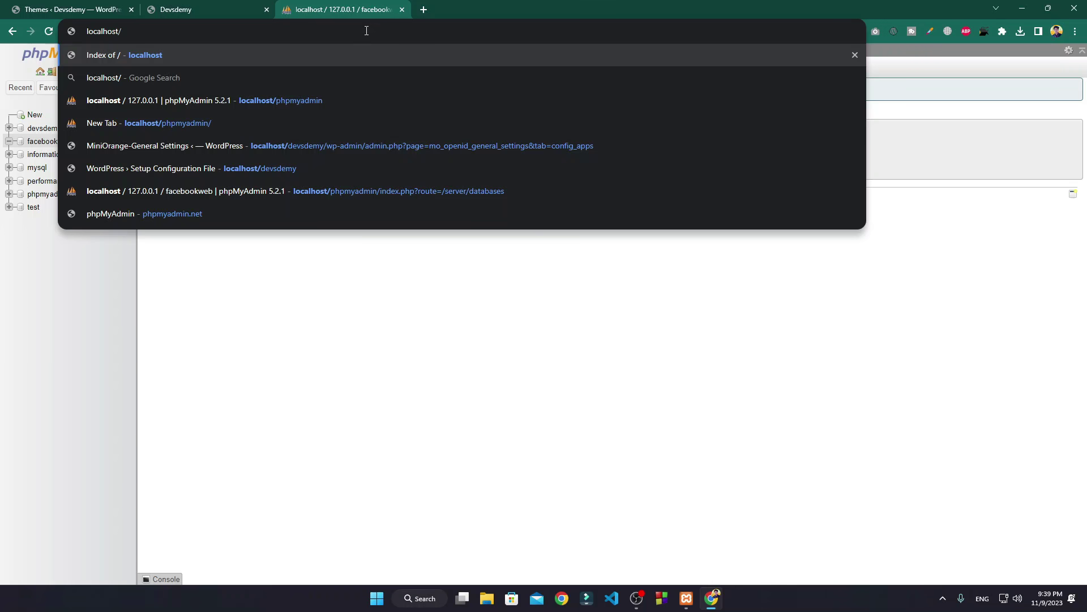
text(face)
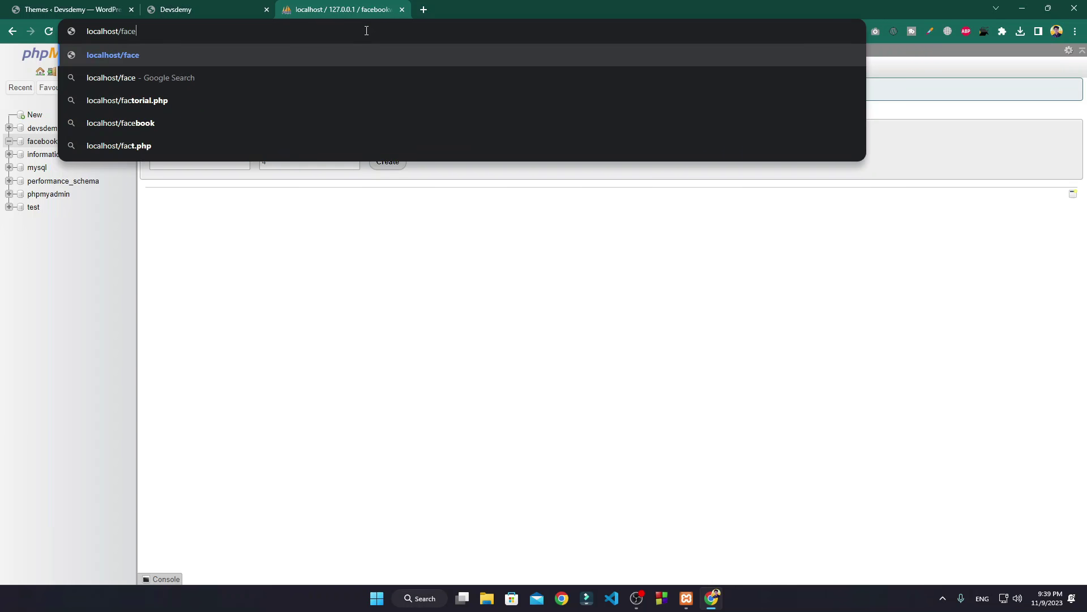
text(book)
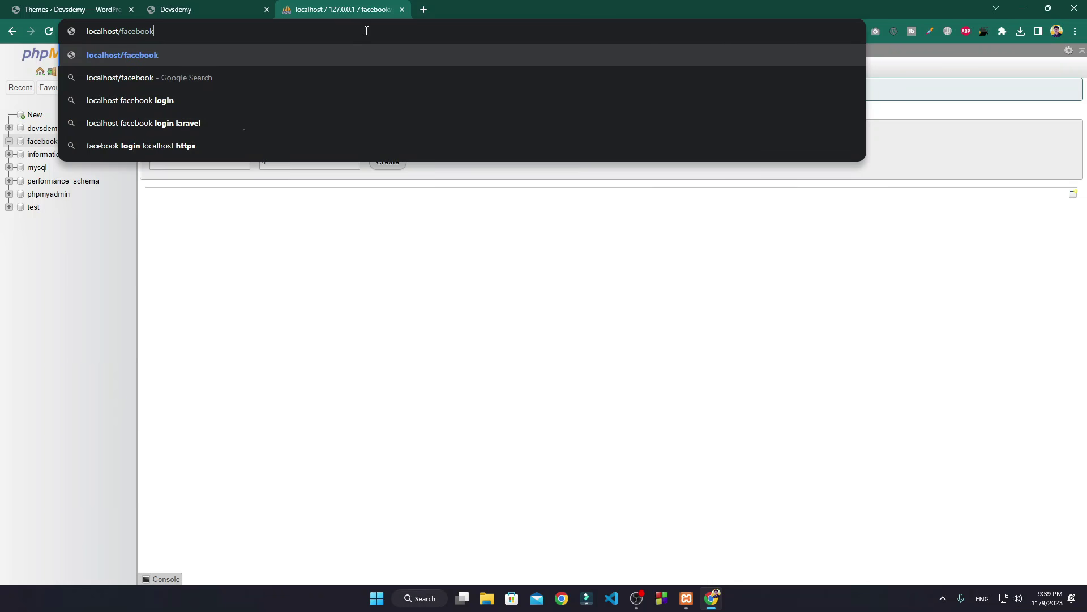
key(Return)
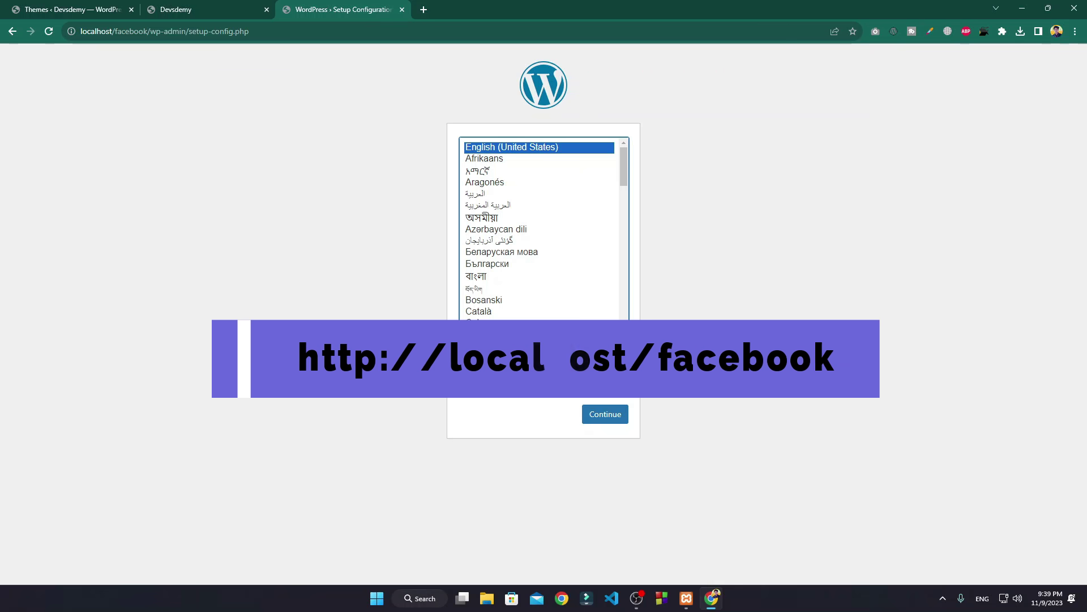
click(612, 415)
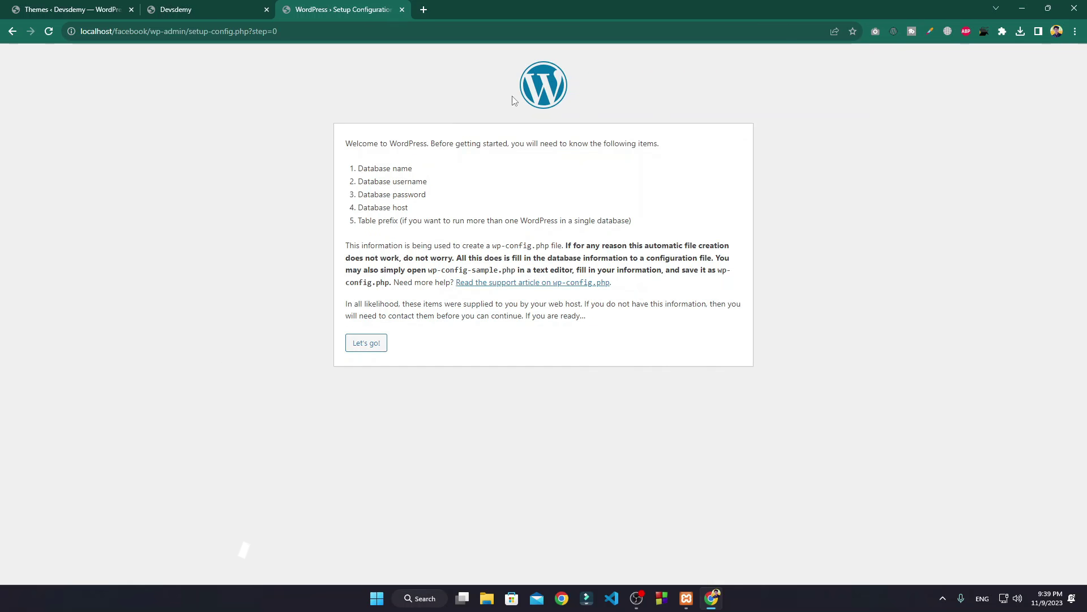
click(367, 343)
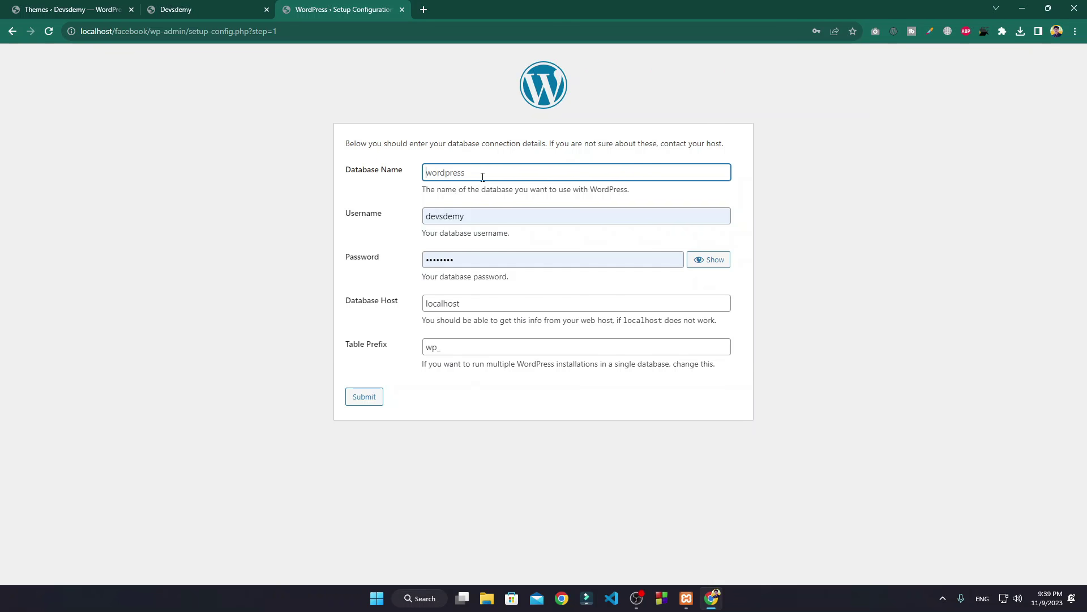
Step: Submit database name facebookweb, username root and an empty password
text(facebookweb)
drag(482, 176, 442, 179)
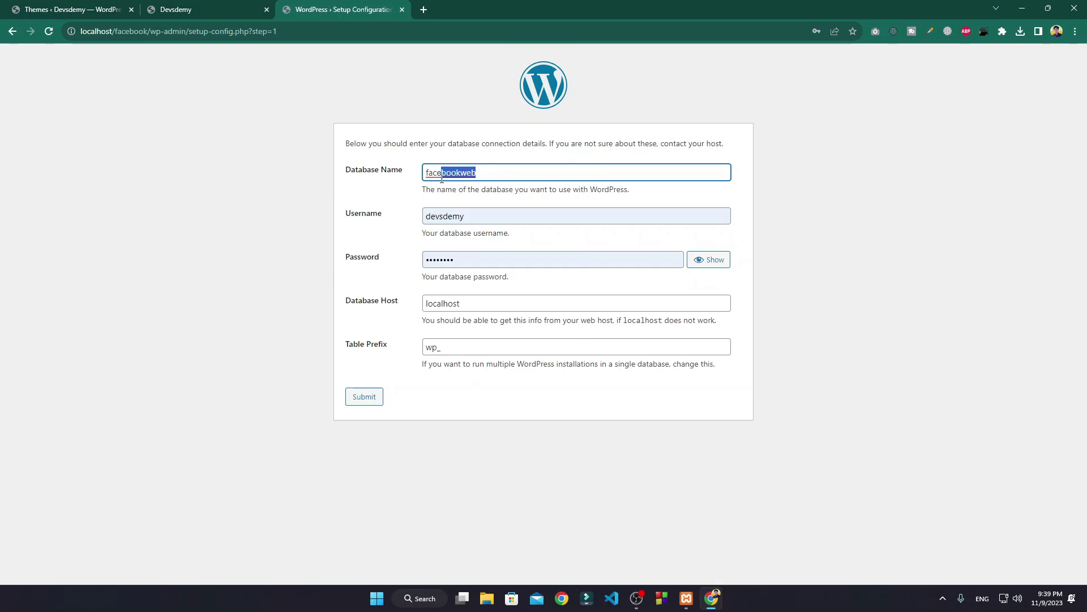
click(514, 172)
click(487, 219)
drag(487, 220, 420, 226)
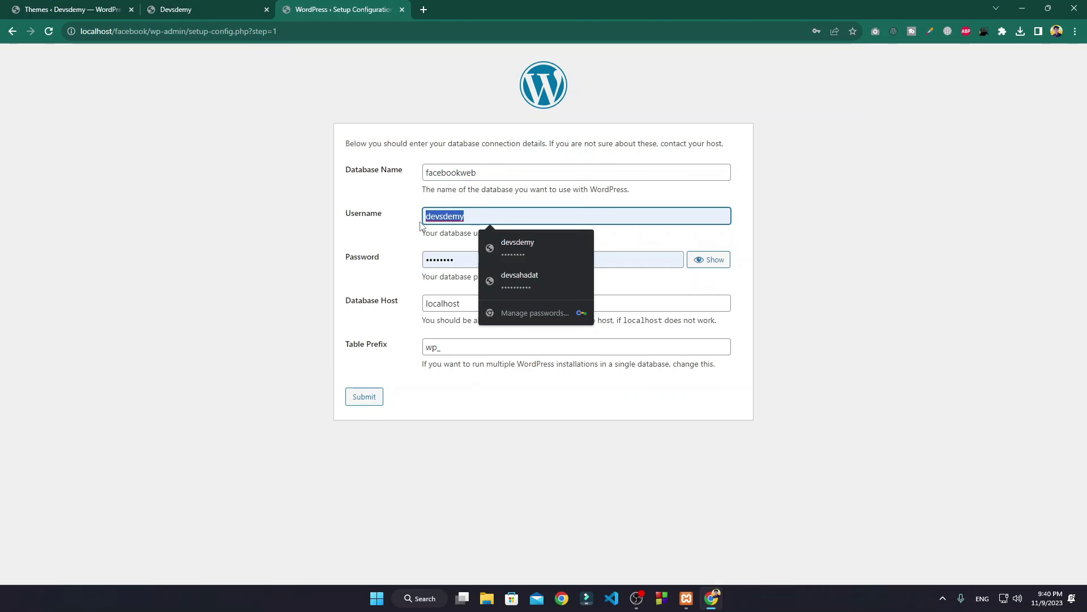
key(BackSpace)
text(roo)
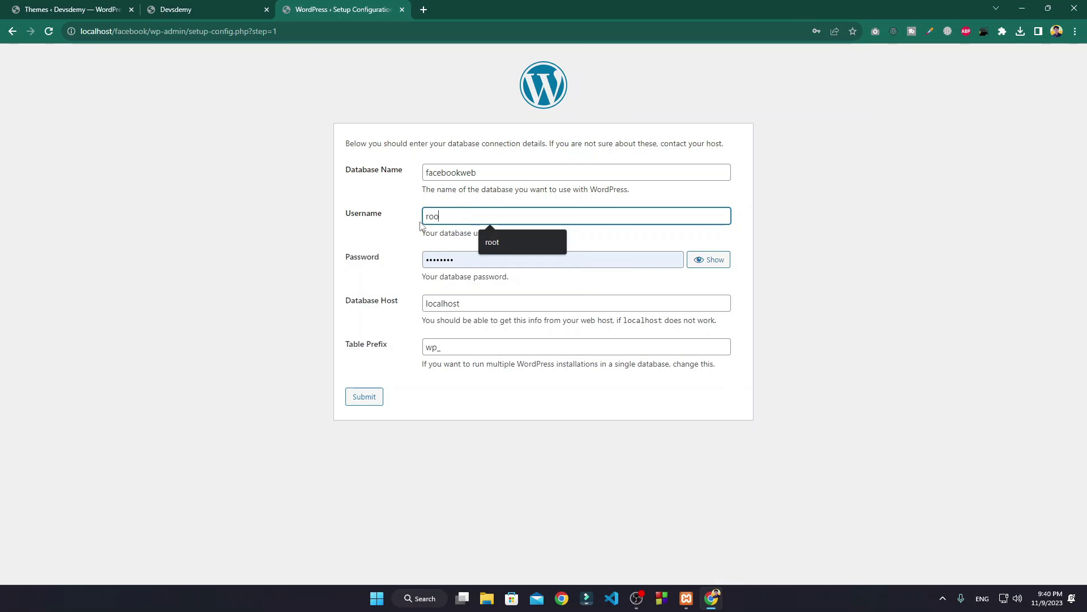
text(t)
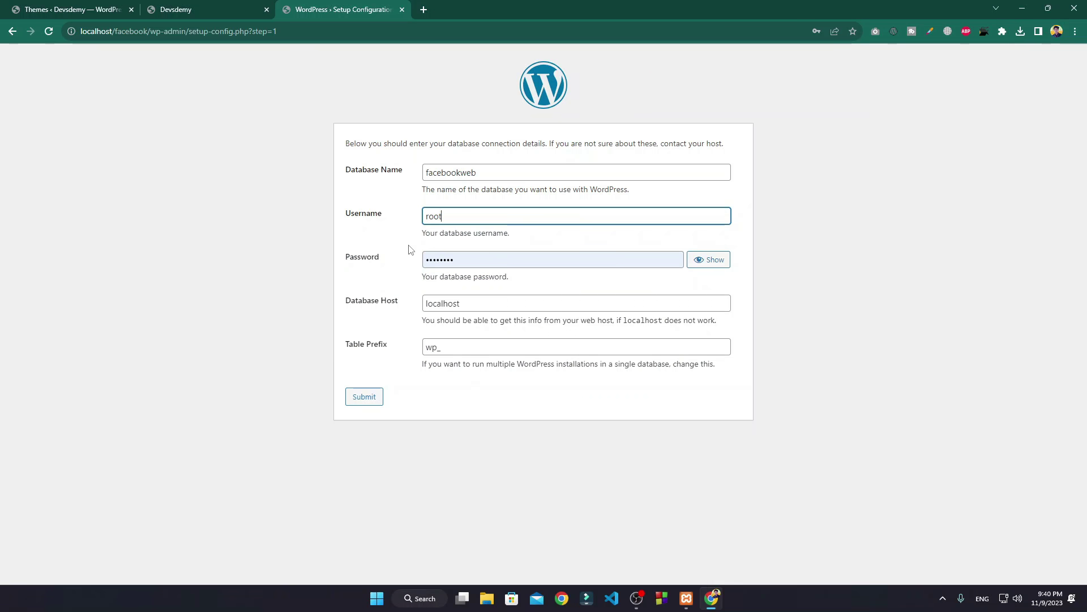
drag(461, 256, 417, 266)
key(BackSpace)
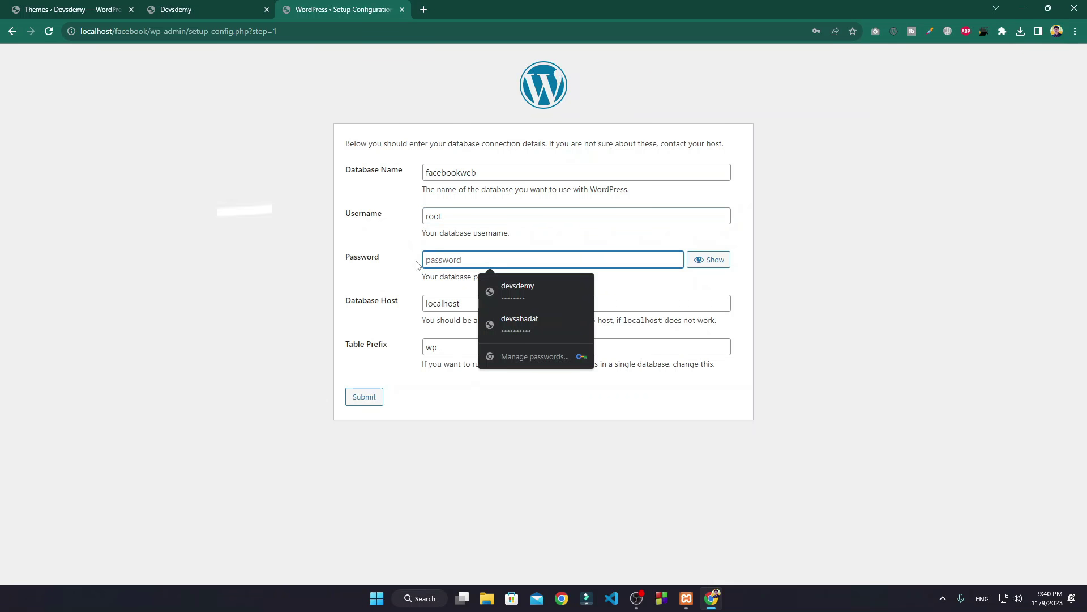
click(375, 286)
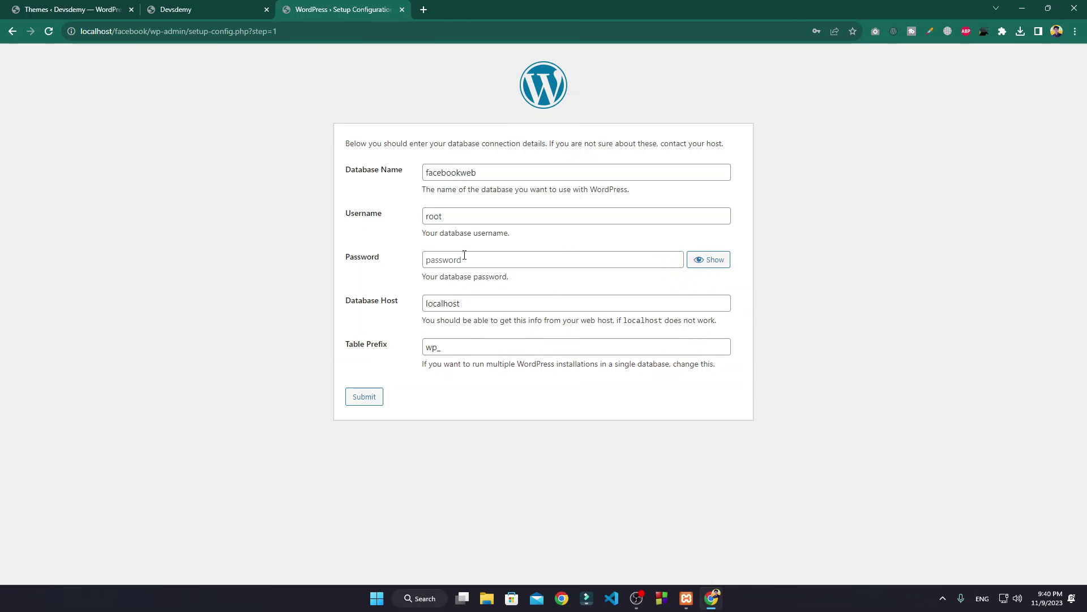
click(364, 401)
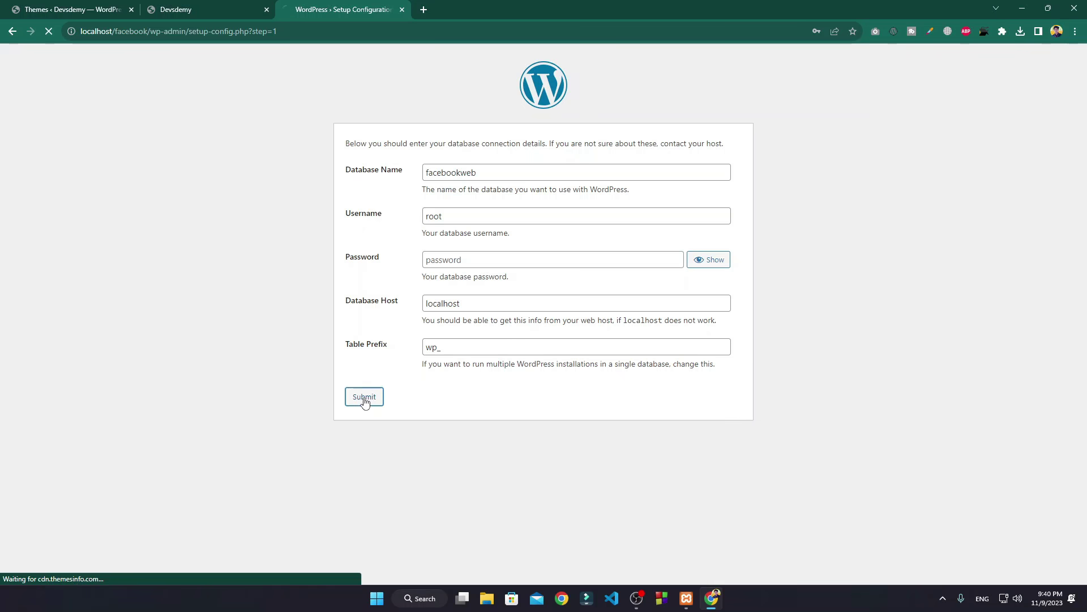
Step: Run the installation, entering site title 'Facebook Website' and the admin username
click(395, 191)
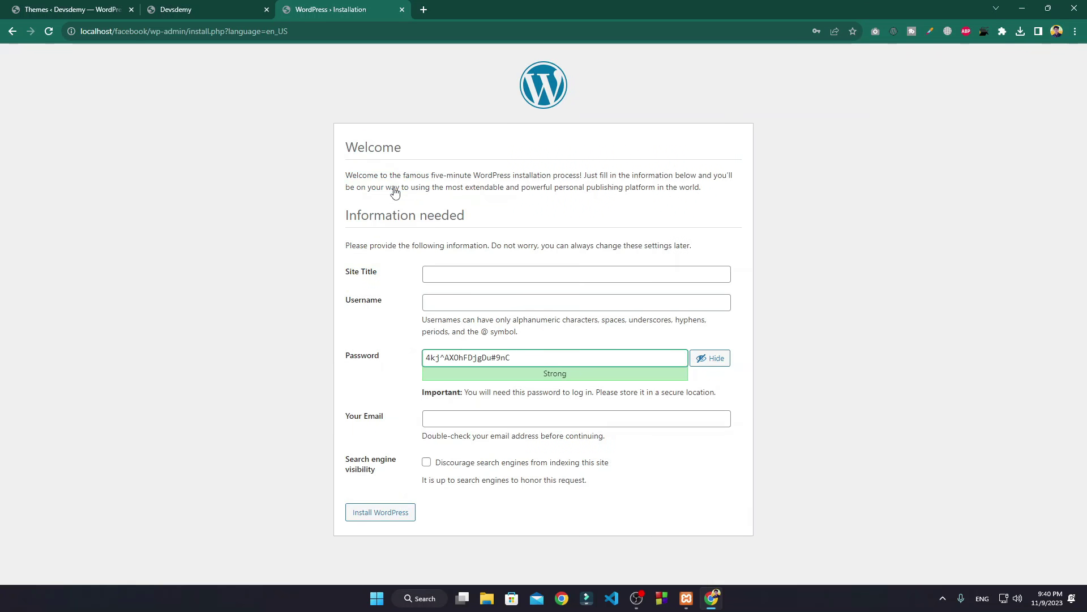
click(451, 276)
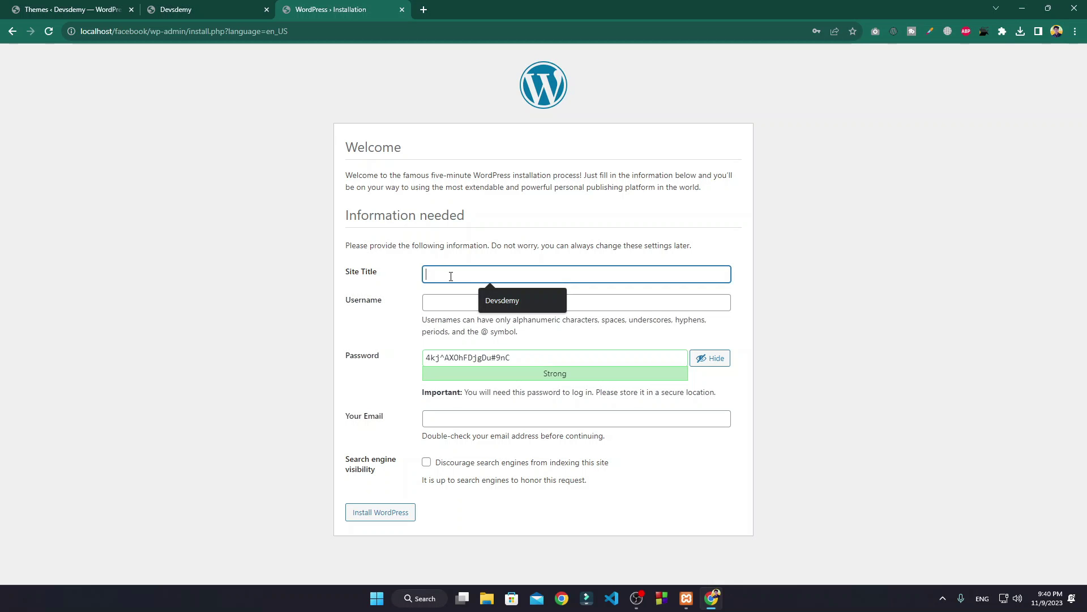
text(Facebook)
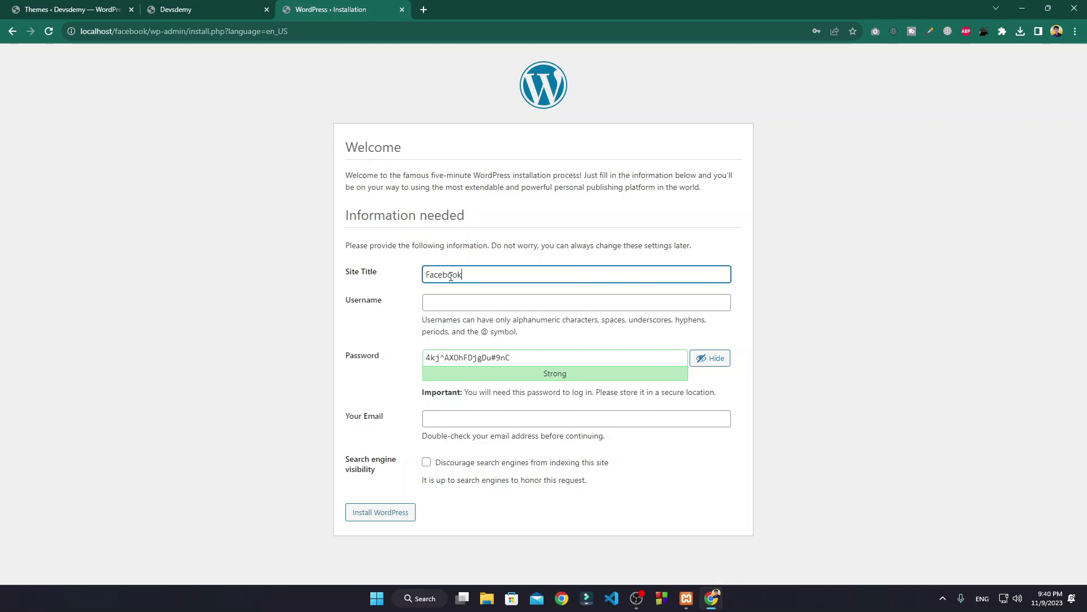
text( Website)
click(435, 300)
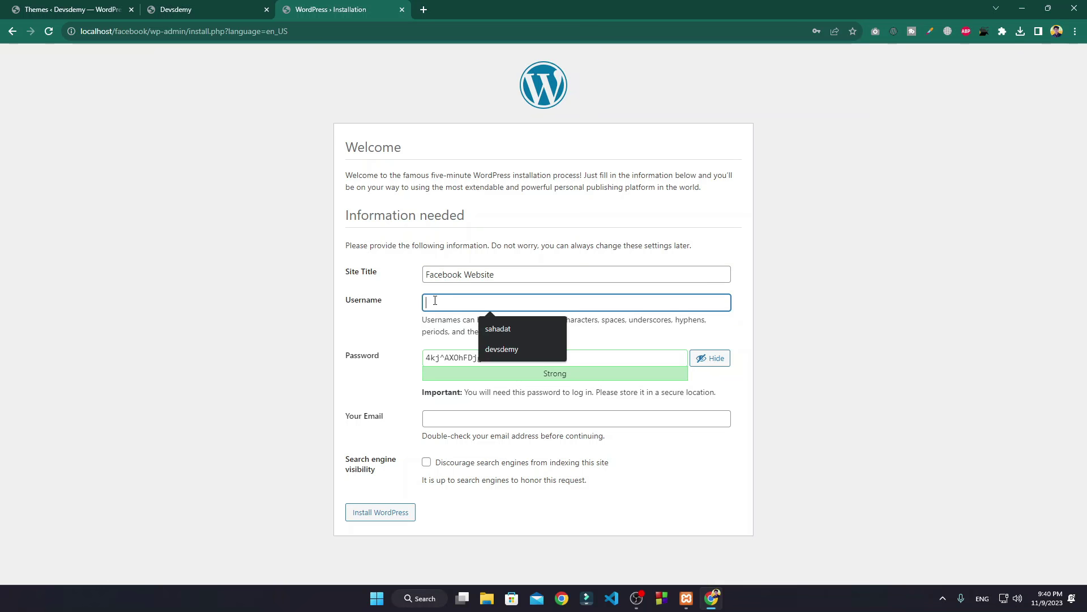
text(sahadat)
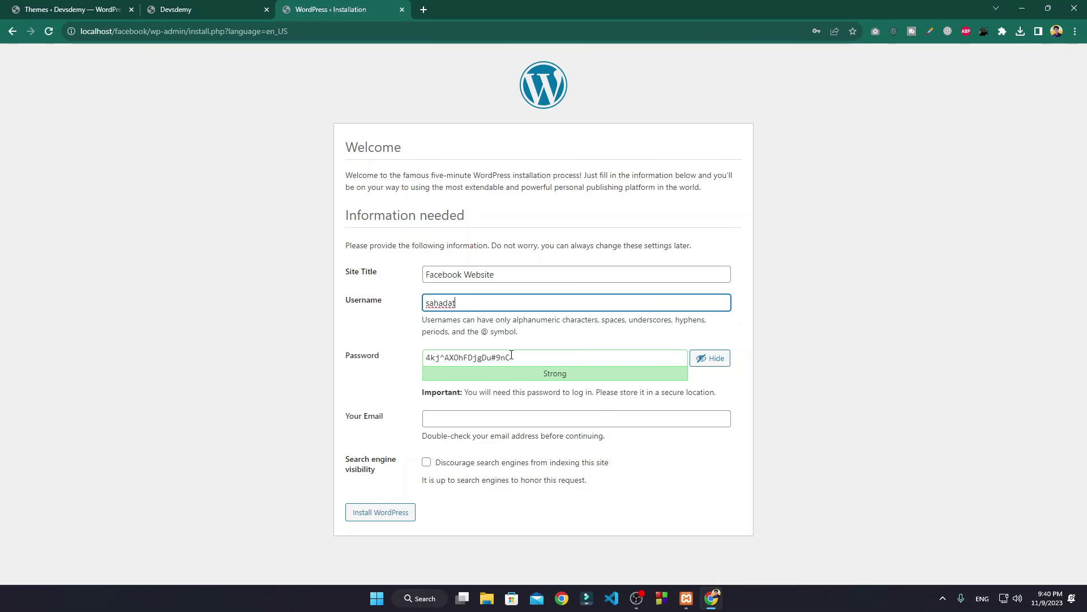
Step: Set a custom weak admin password, enter the admin e-mail, and install WordPress
drag(511, 354, 374, 358)
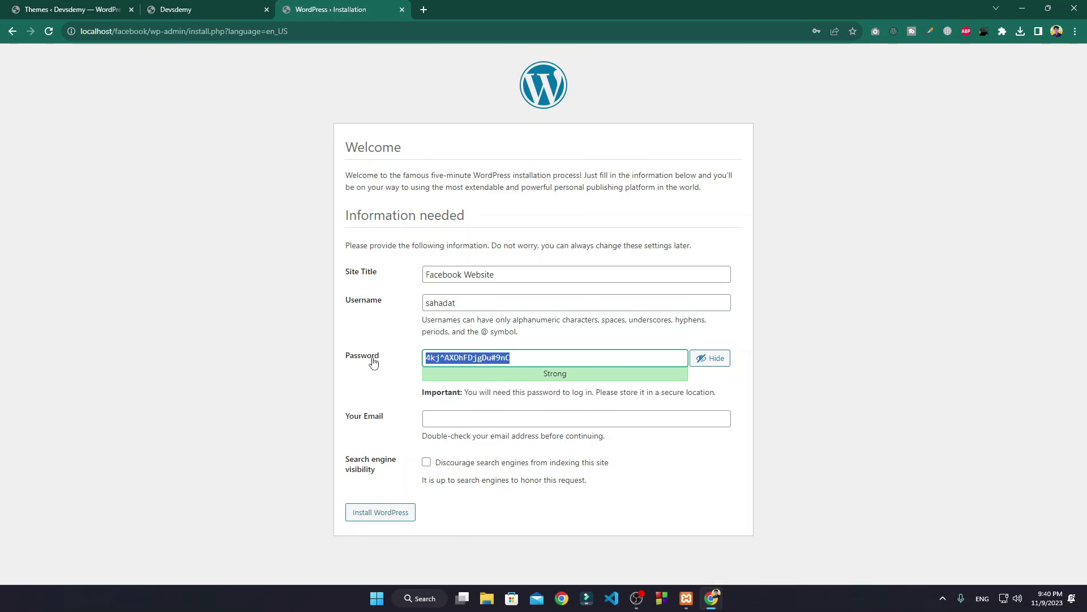
key(ctrl+a)
key(BackSpace)
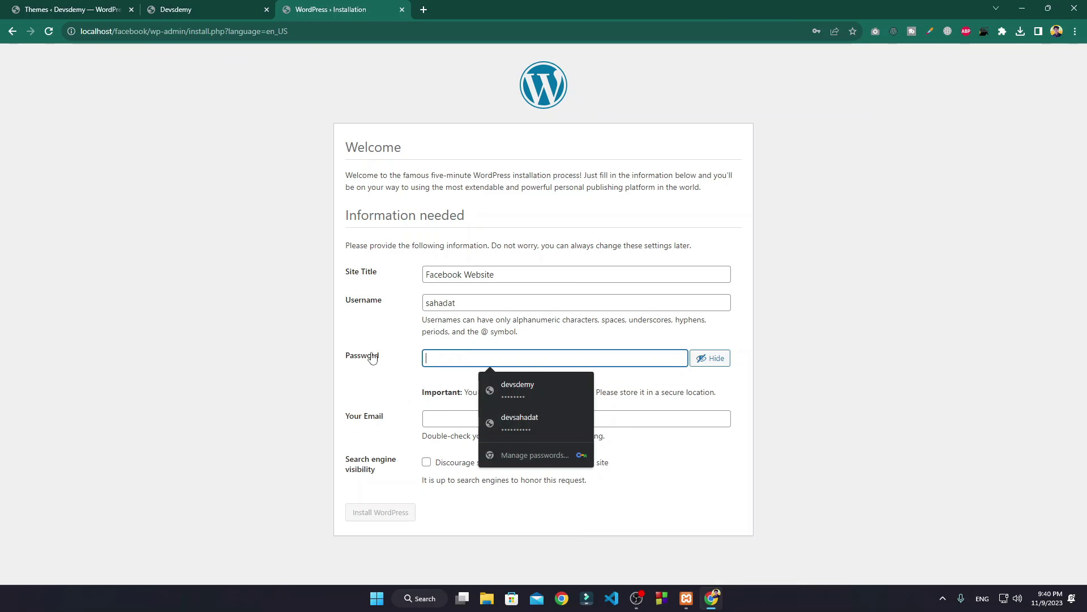
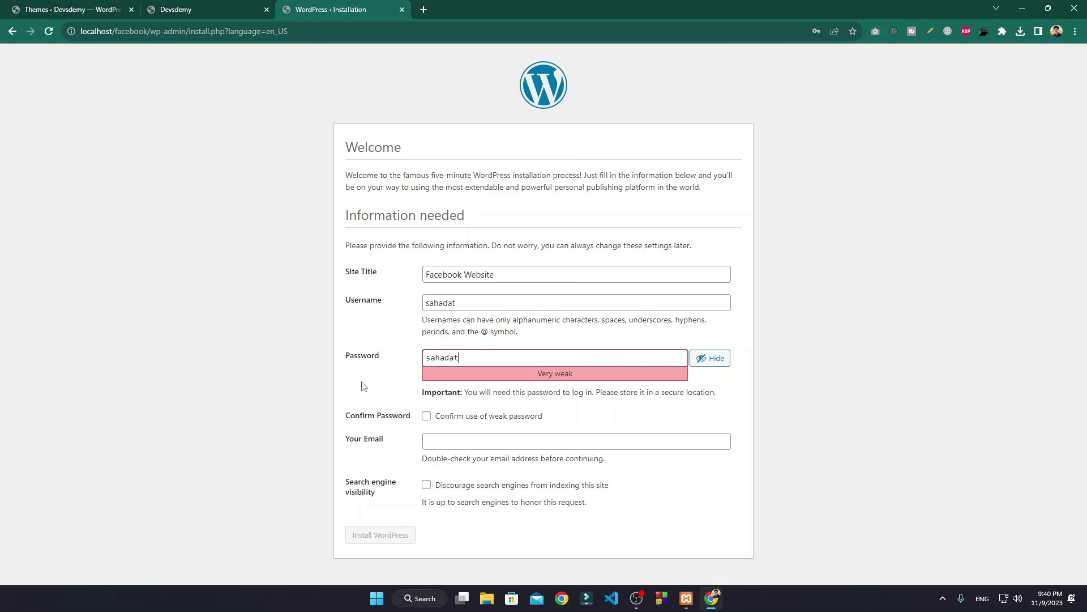
click(362, 383)
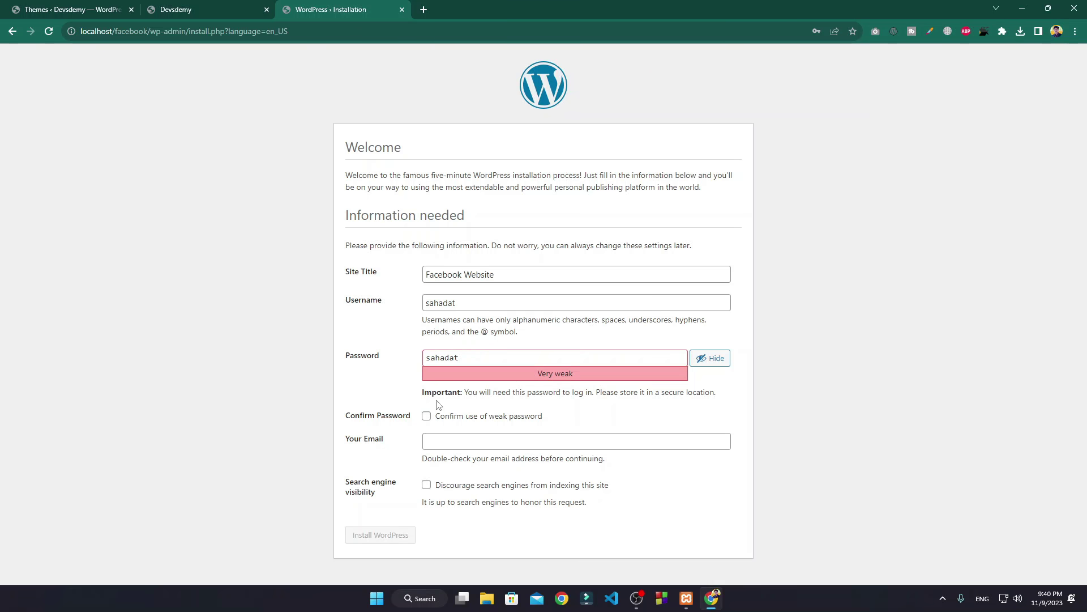
click(426, 416)
click(203, 610)
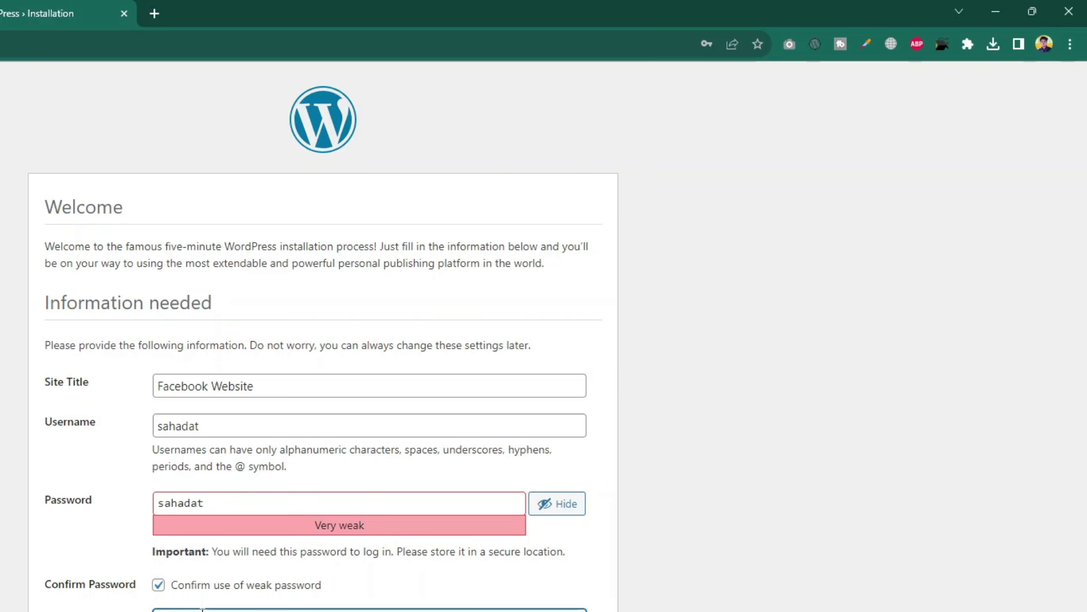
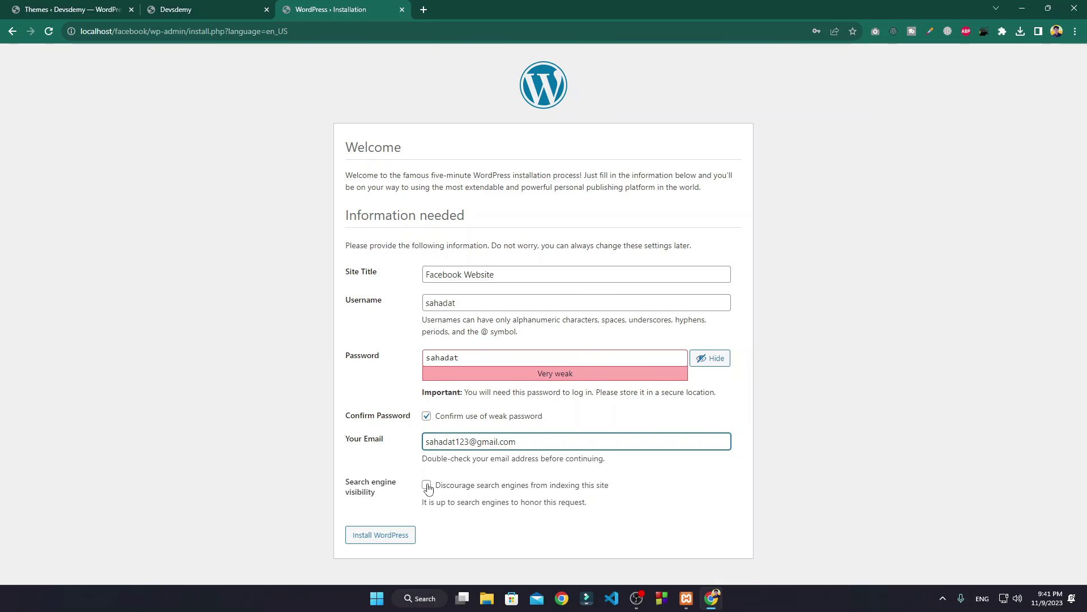
click(391, 535)
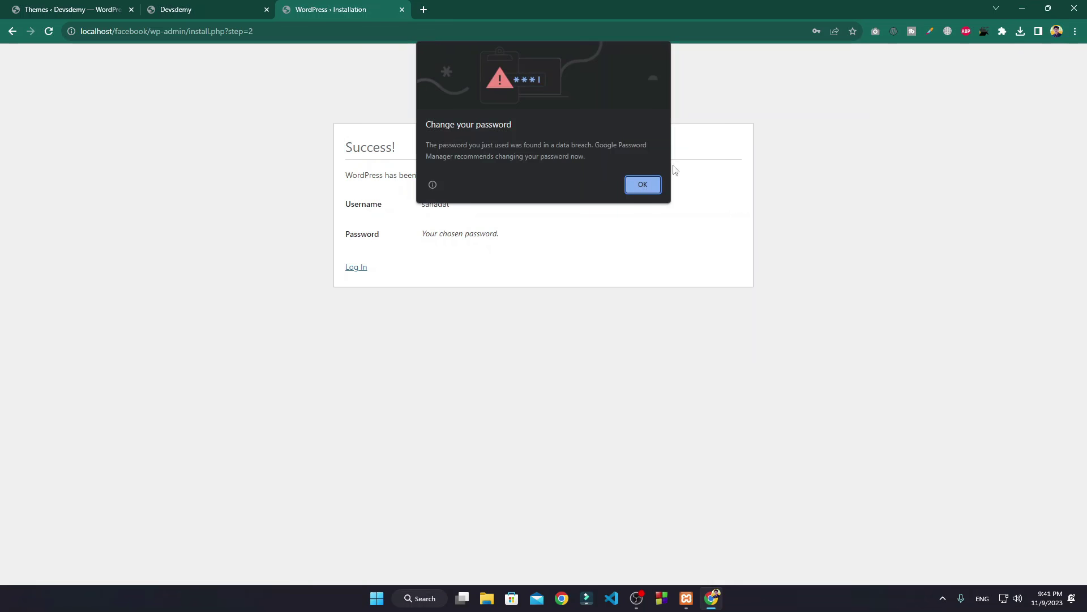
Step: Log in to Facebook Website with the new admin username and password, dismissing Chrome's warnings
click(646, 184)
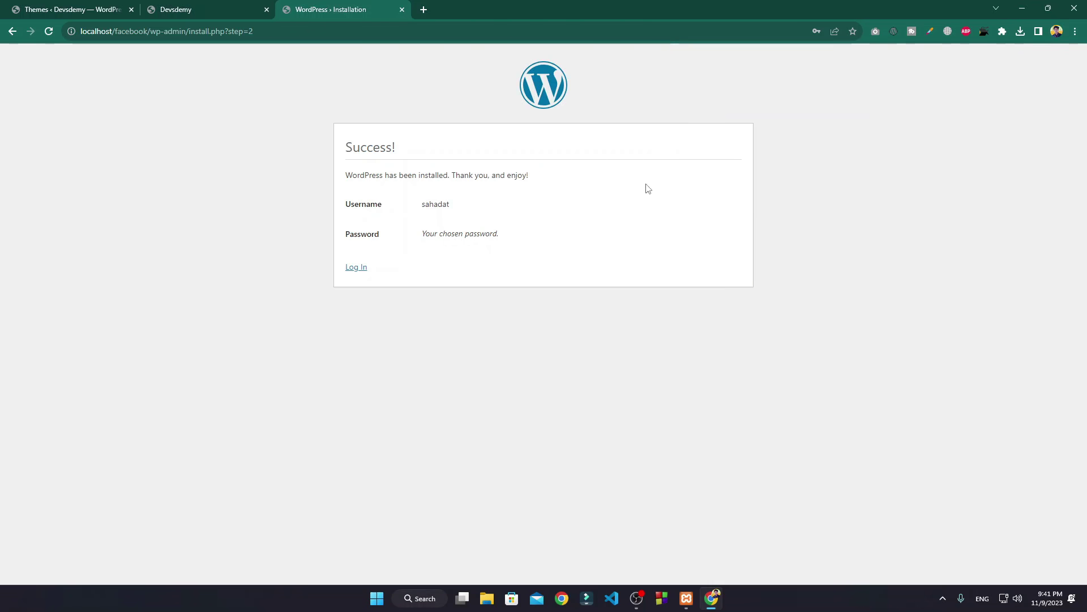
click(358, 268)
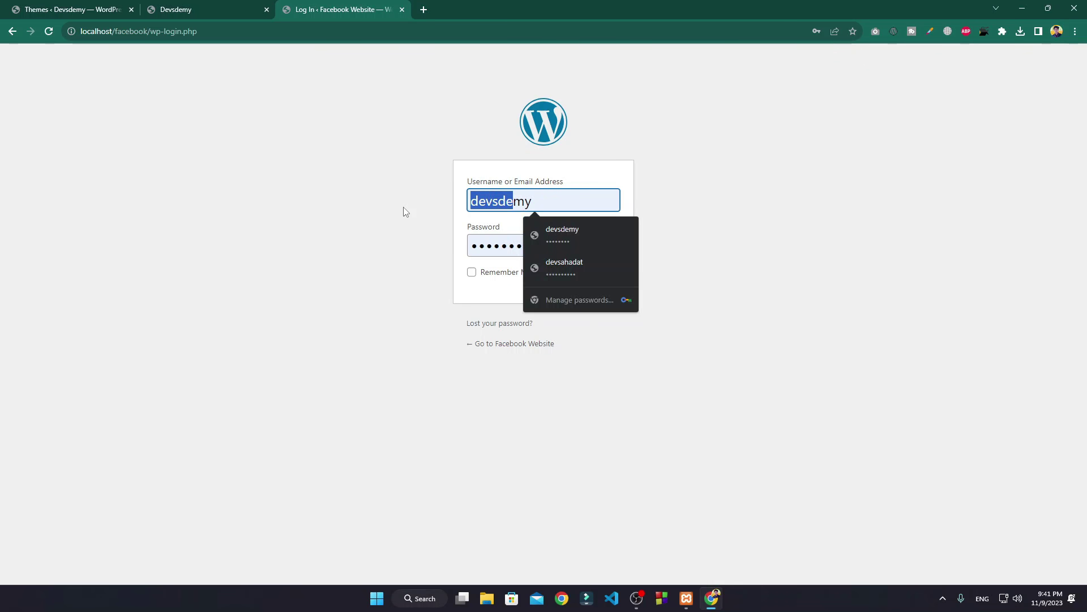
key(BackSpace)
key(BackSpace)
key(BackSpace)
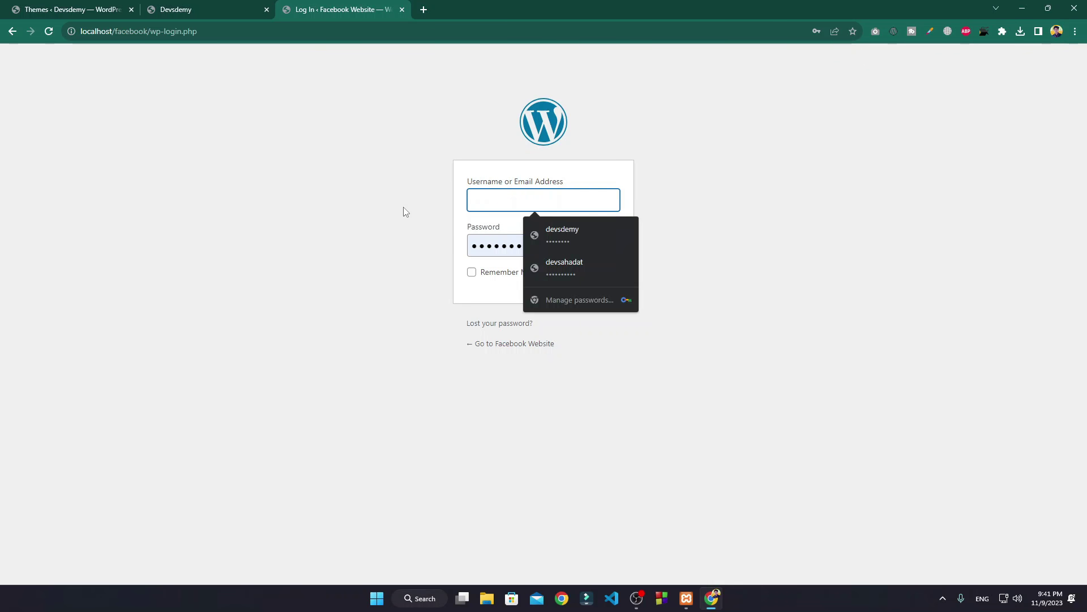
text(sahadat)
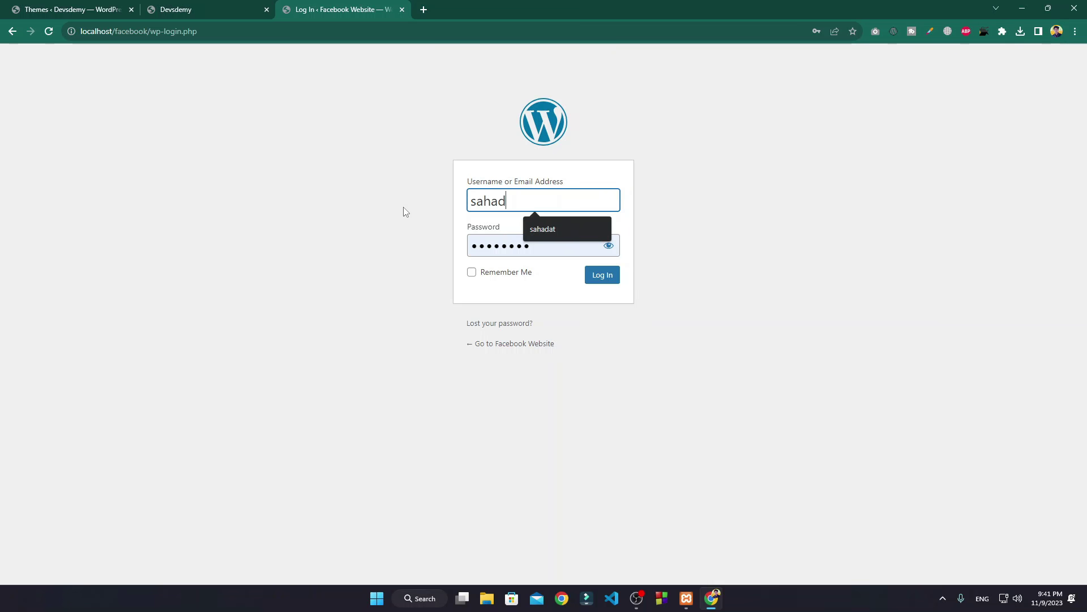
double_click(554, 246)
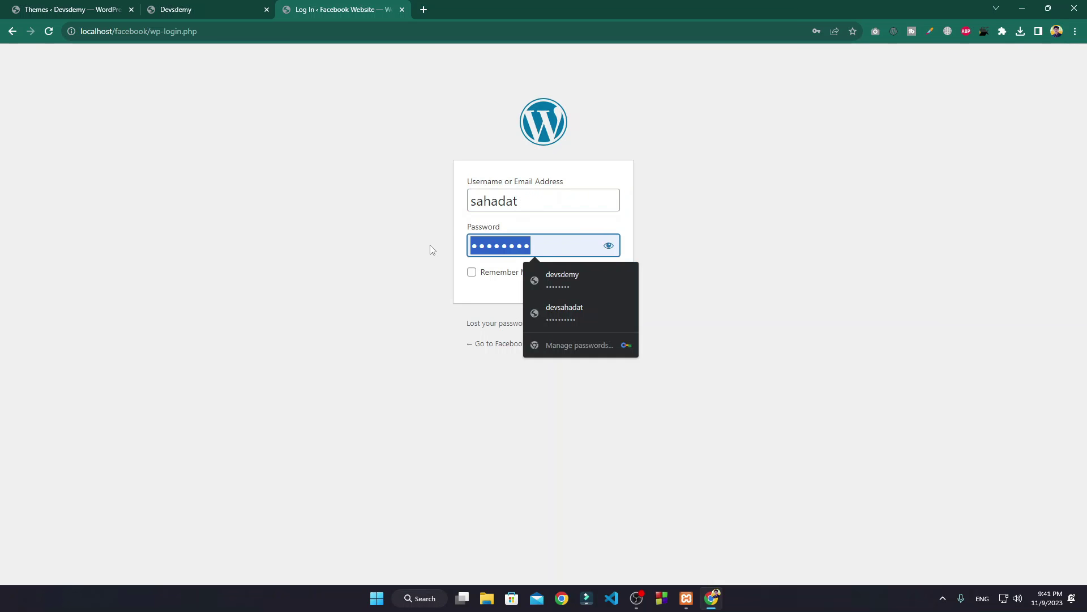
key(BackSpace)
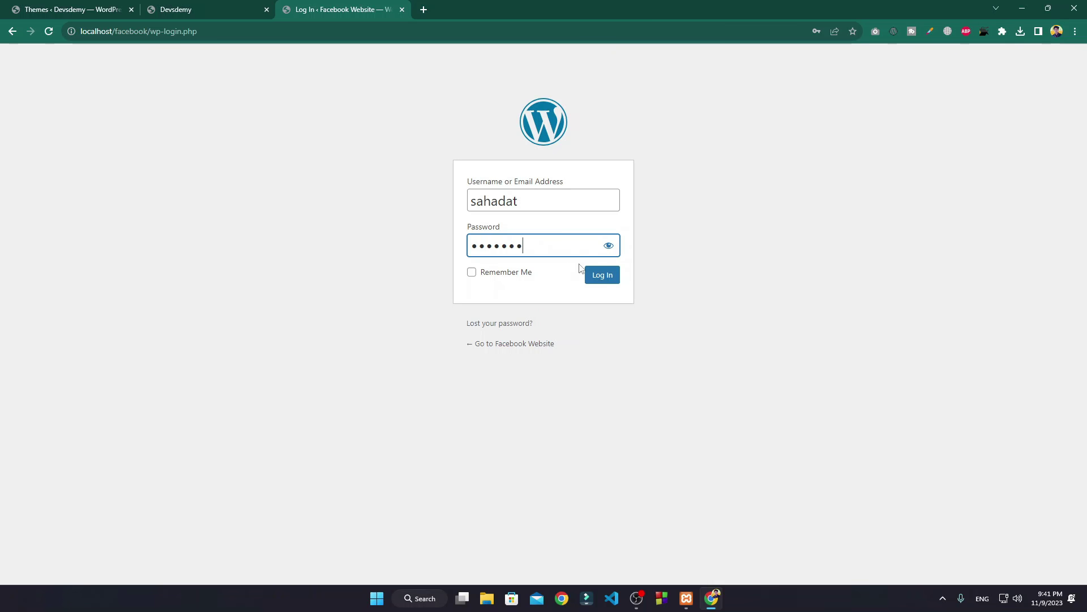
click(599, 276)
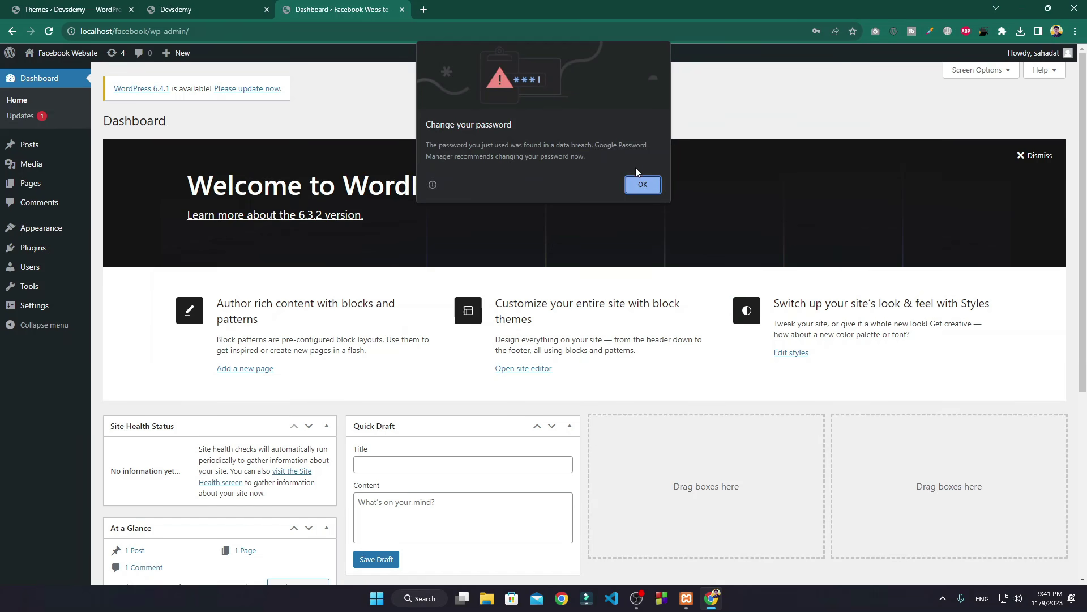
click(638, 182)
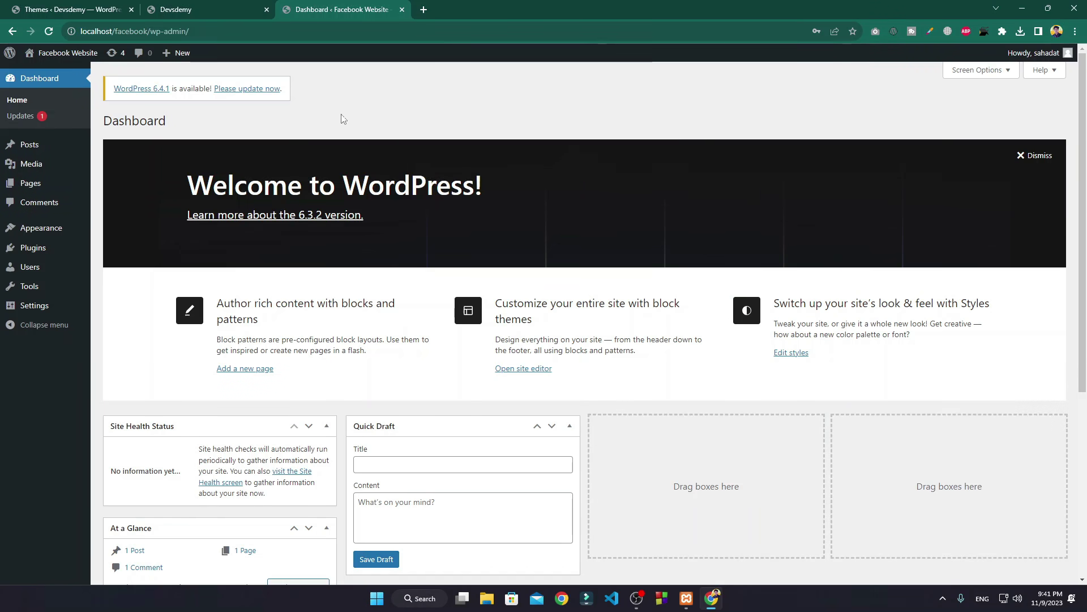
Step: Load the localhost/facebook front page in a new tab and scroll through it
click(424, 10)
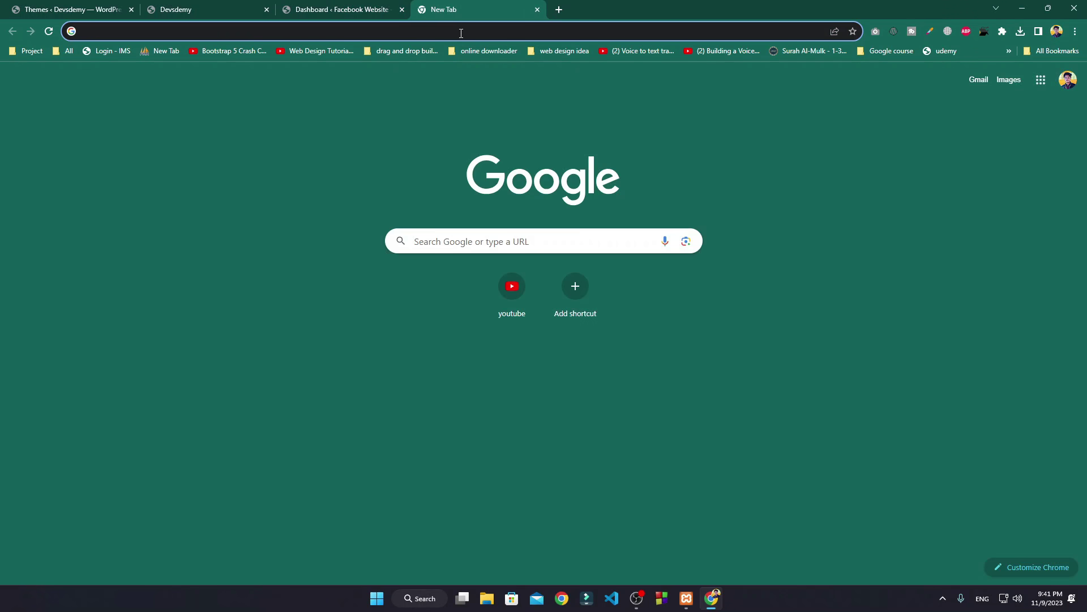
click(461, 33)
text(localhost/phpmyadmin)
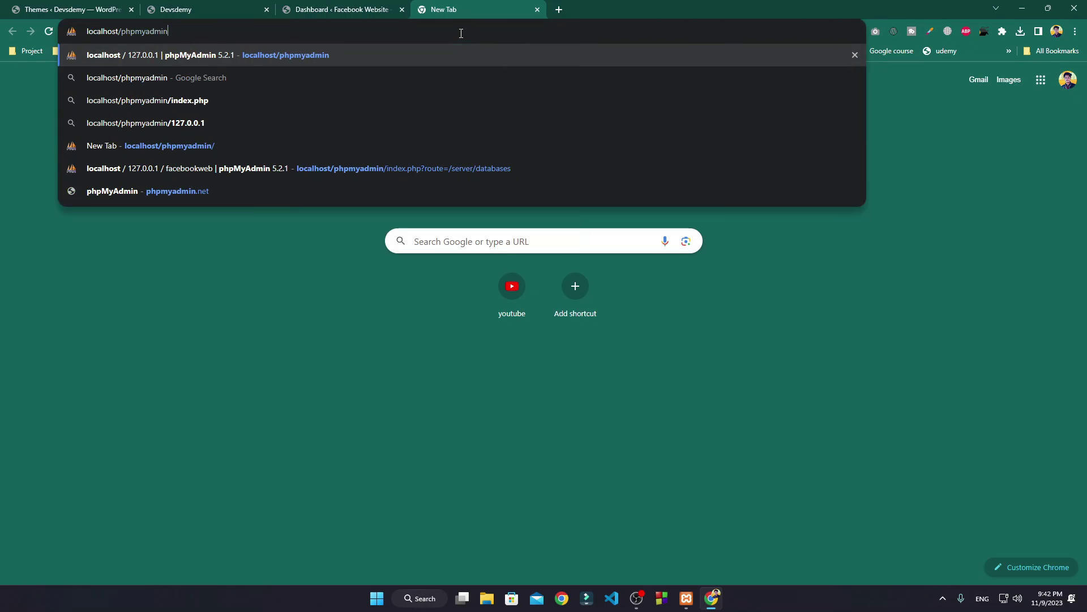
key(BackSpace)
key(BackSpace)
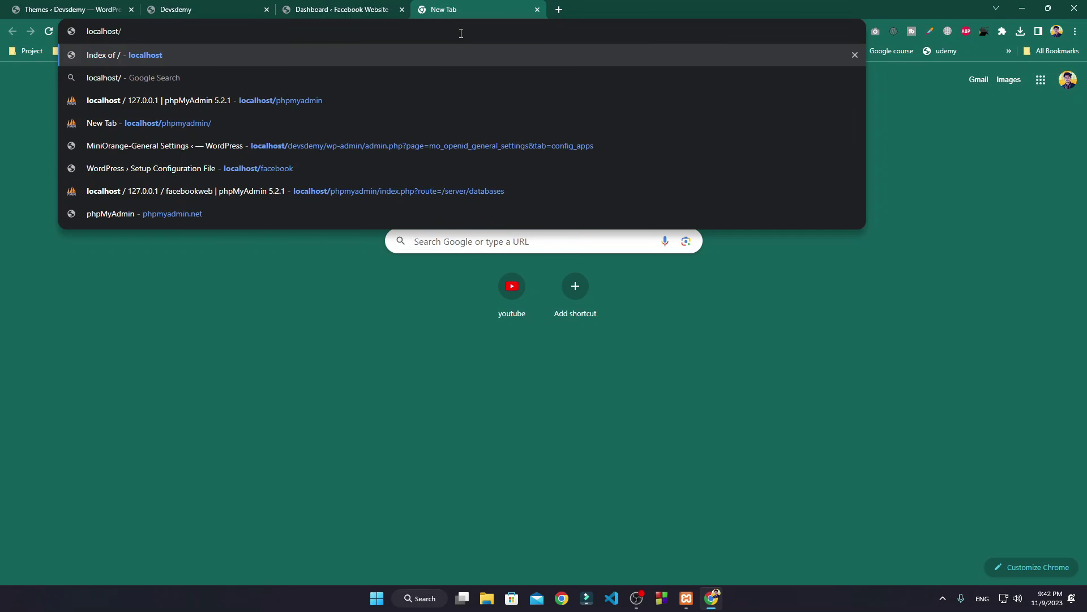
text(facebook)
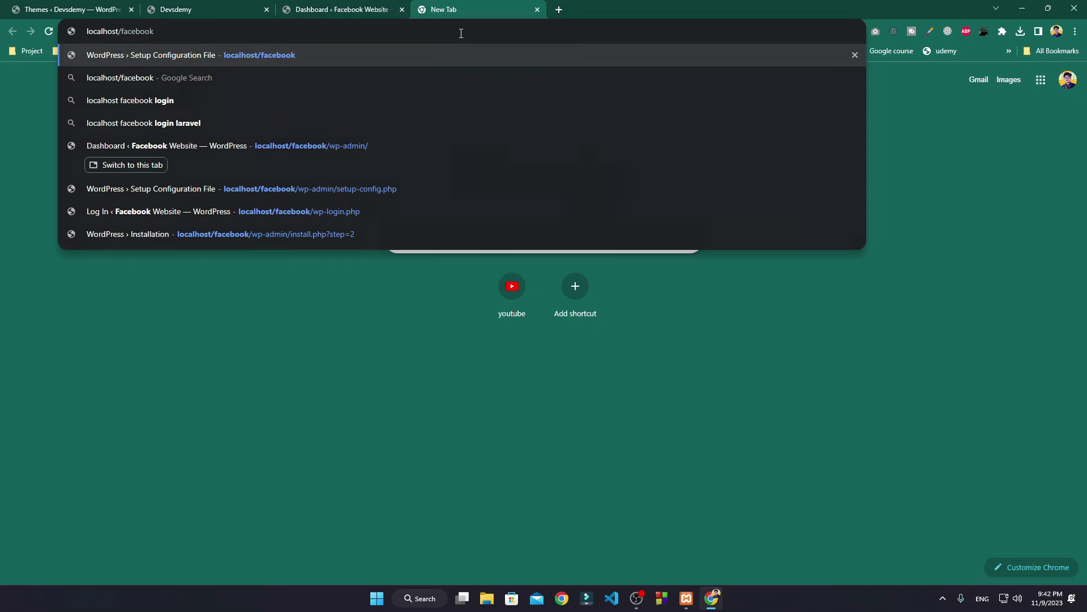
key(Return)
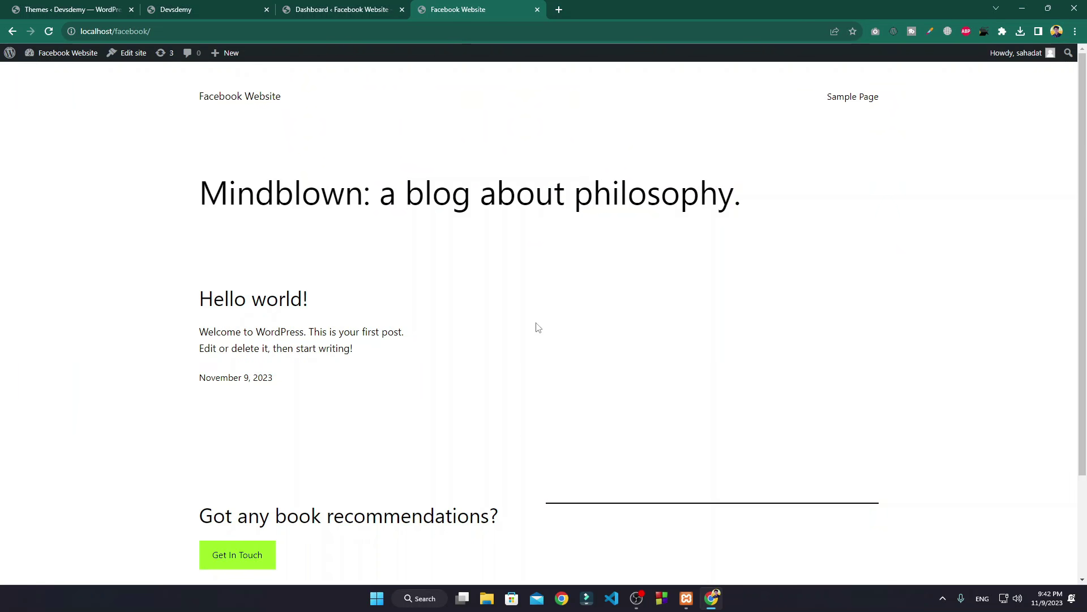
scroll(470, 265, down, 1)
scroll(396, 170, up, 1)
Step: On the Themes page, activate Twenty Twenty-One for Facebook Website
click(286, 7)
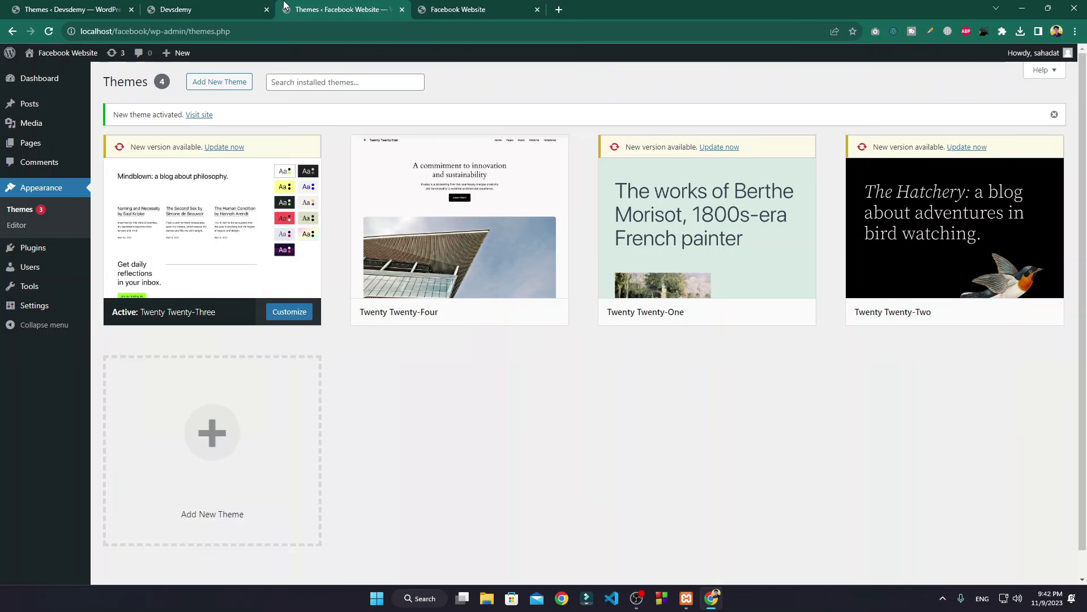
mouse_move(241, 227)
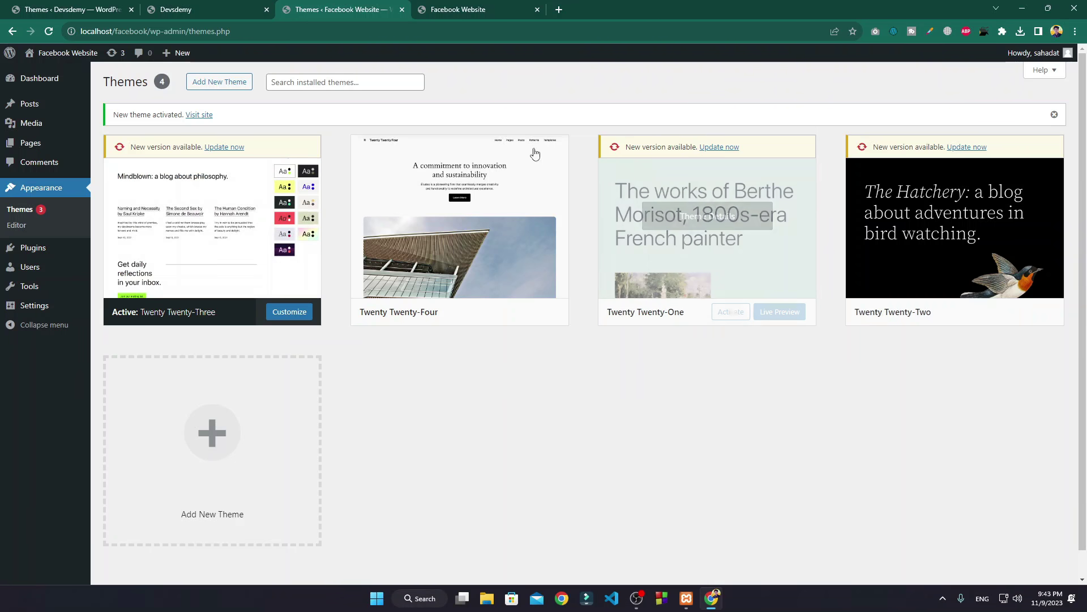
mouse_move(709, 313)
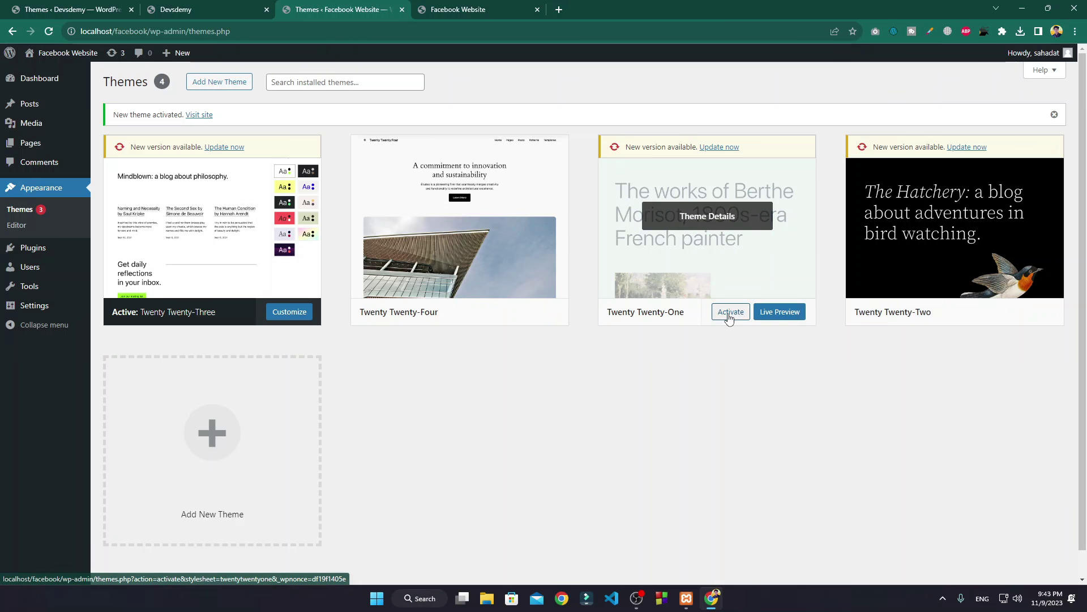
click(732, 313)
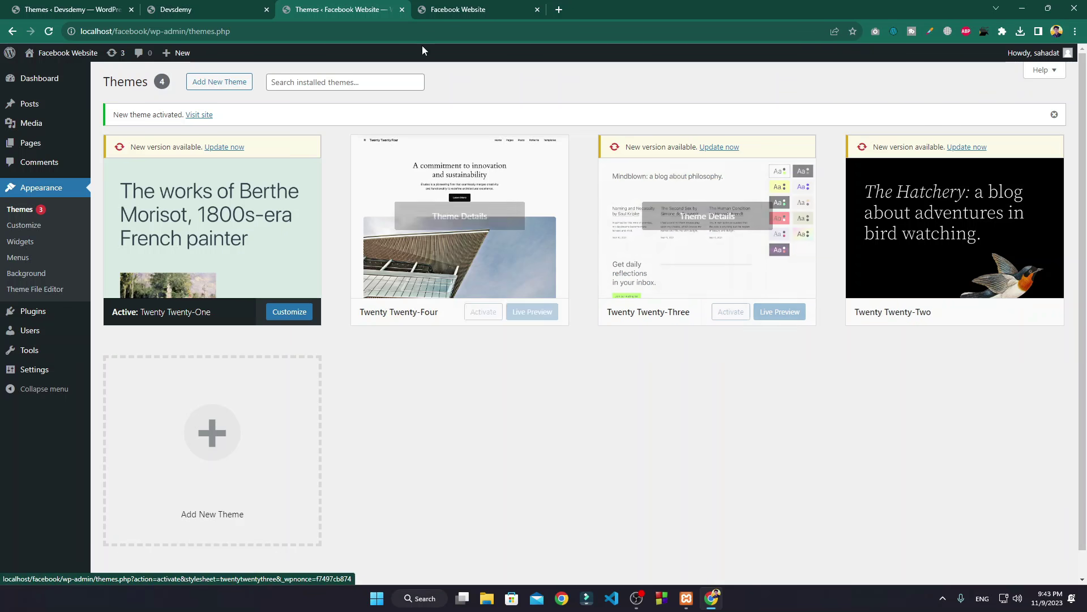
Step: Reload the Facebook Website front page to see the new theme, then switch to the Devsdemy tab
click(473, 8)
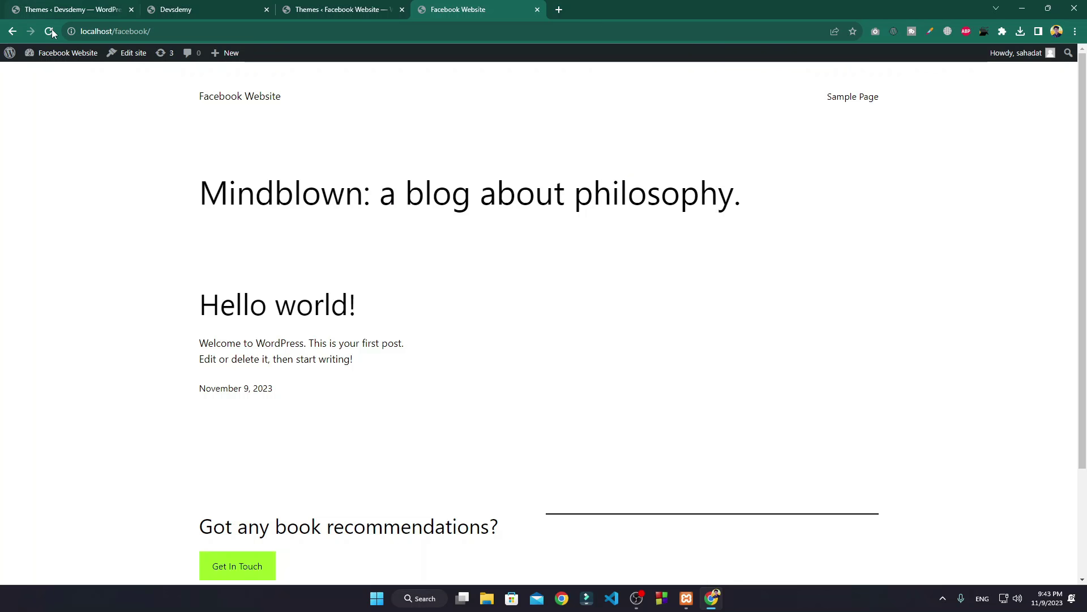
click(50, 31)
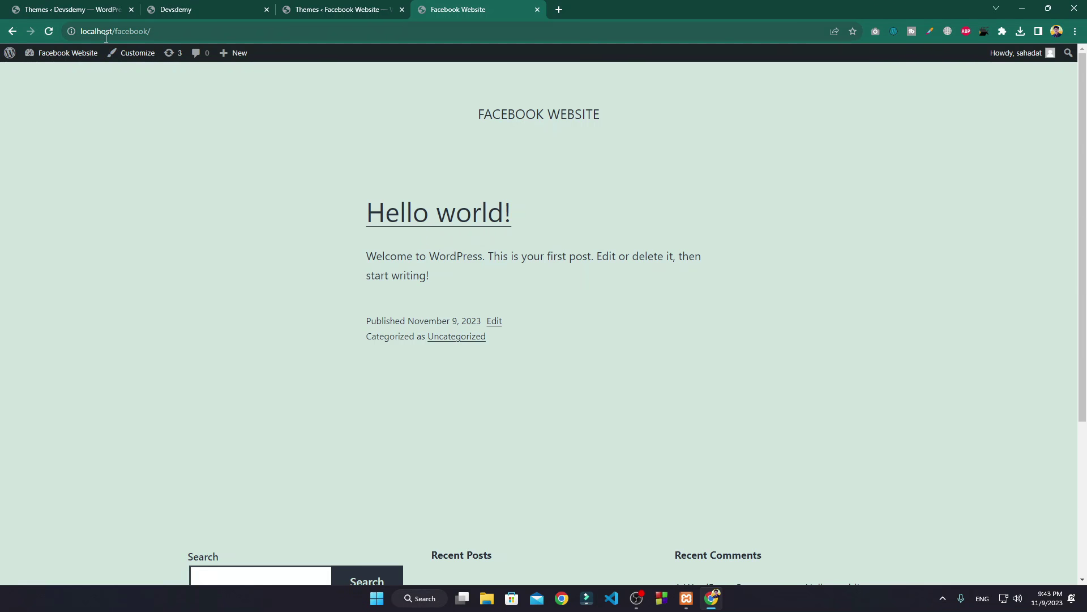
click(60, 31)
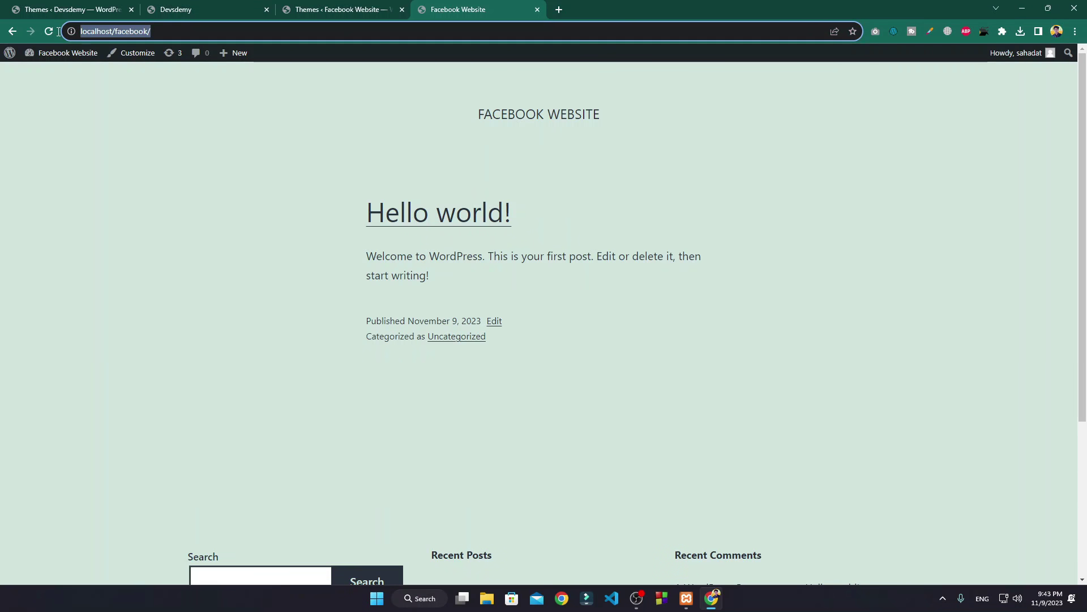
click(332, 139)
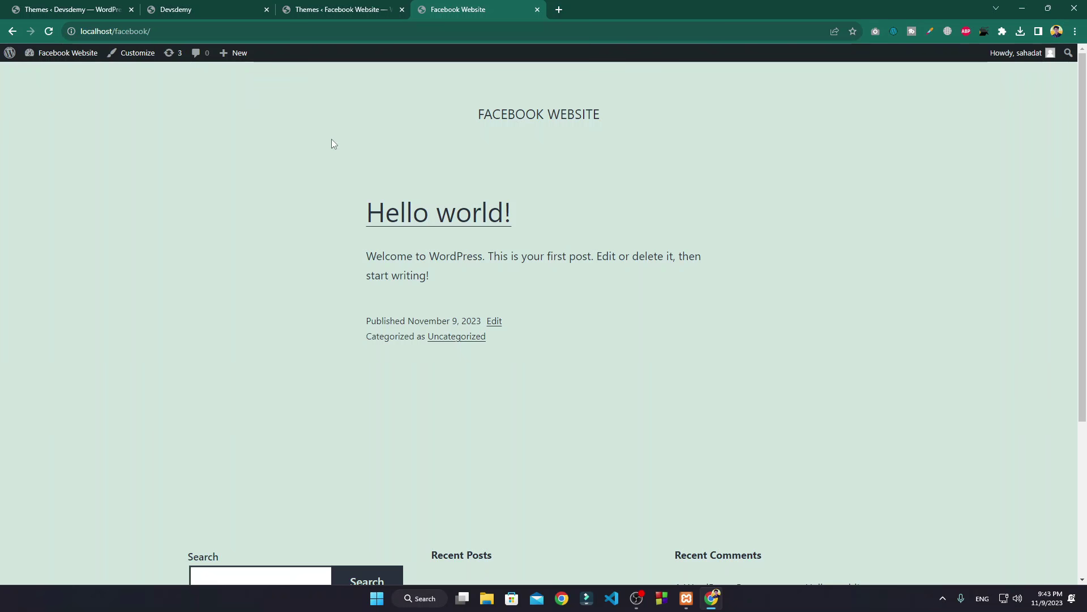
click(207, 7)
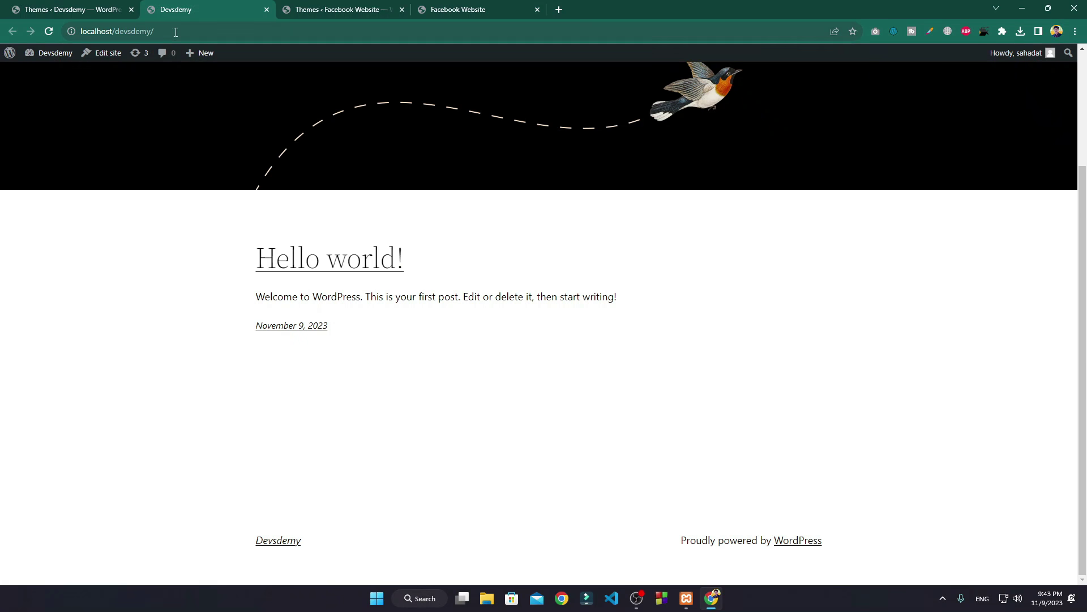
scroll(273, 134, up, 3)
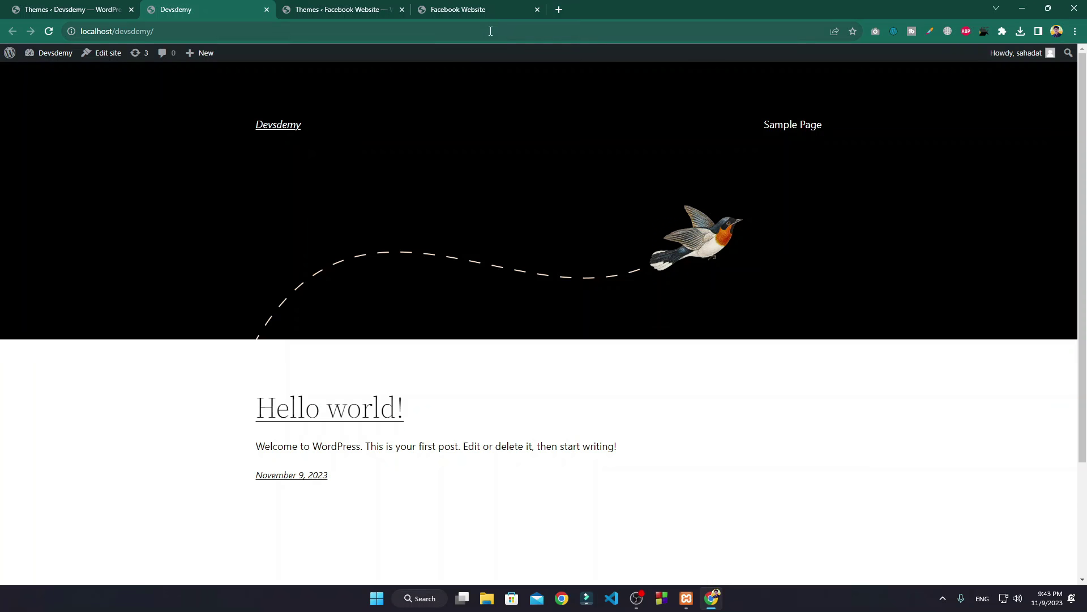
click(472, 6)
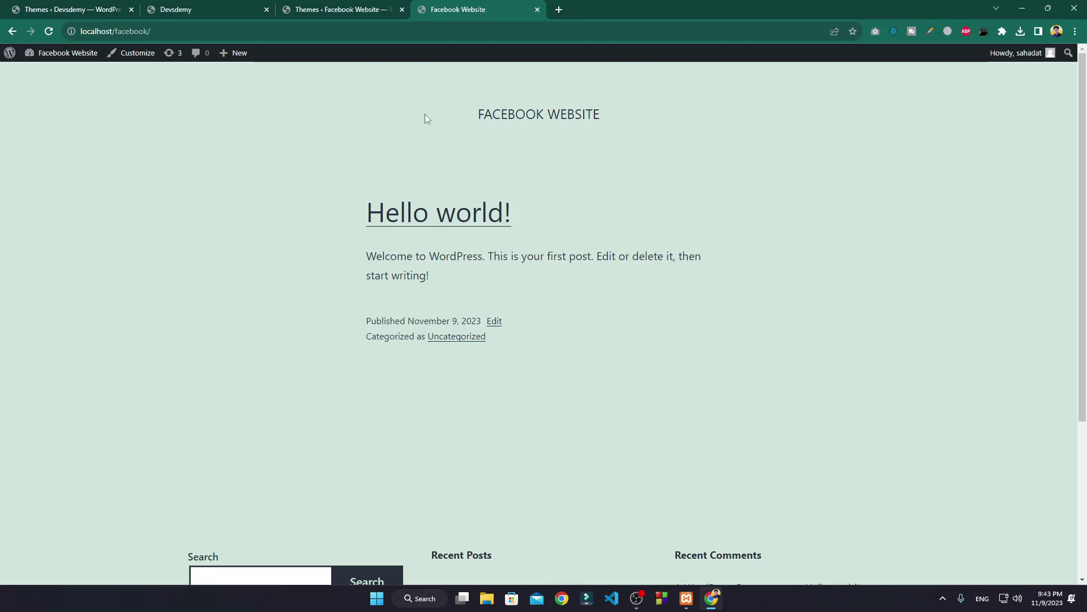